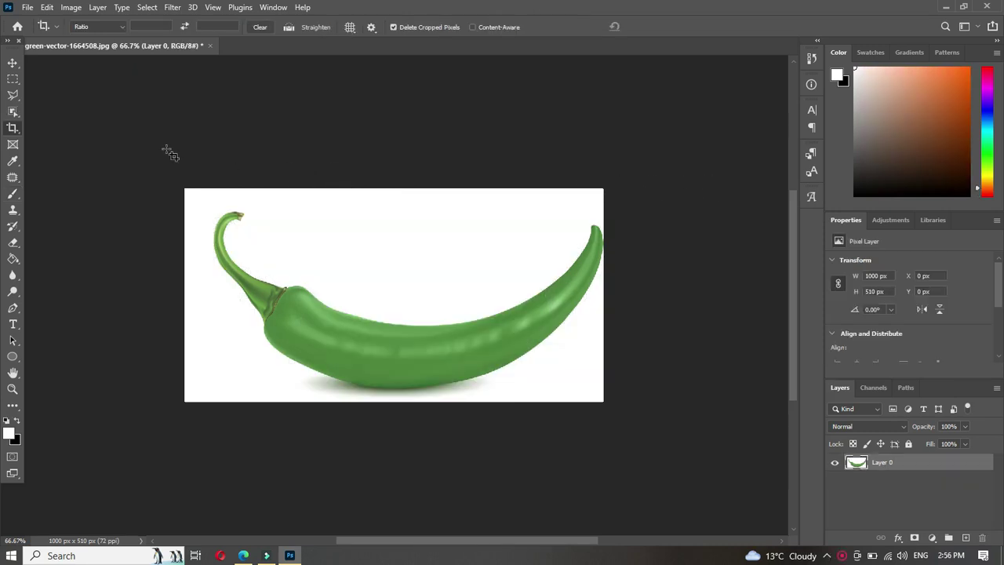
Delete the chili's white background with the Magic Wand, leaving transparency, and clear the selection
left_click(13, 112)
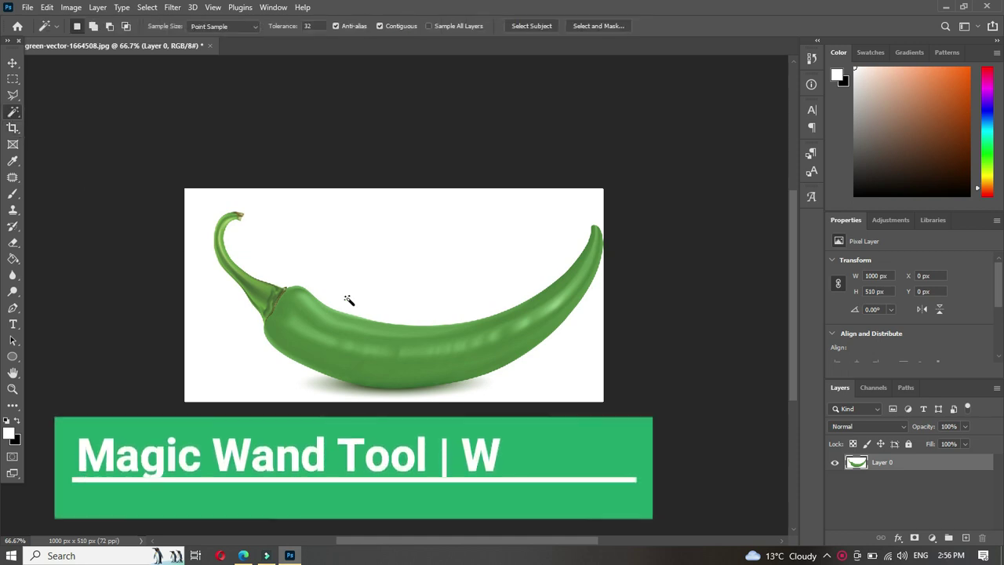
left_click(395, 294)
key("Delete")
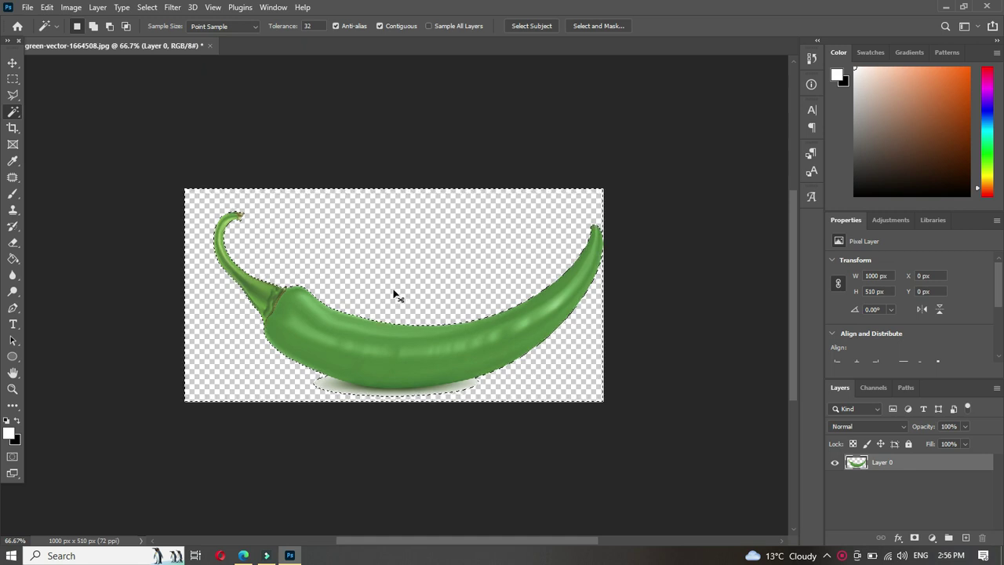
key("ctrl+d")
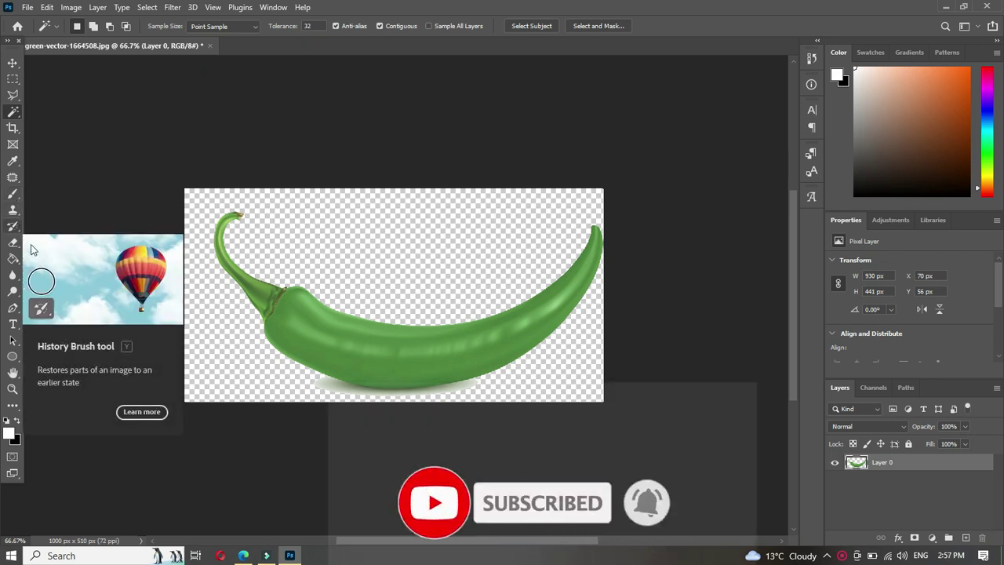
Add a white 60 pt Franklin Gothic Heavy text layer reading 'Gre' above the chili
left_click(12, 326)
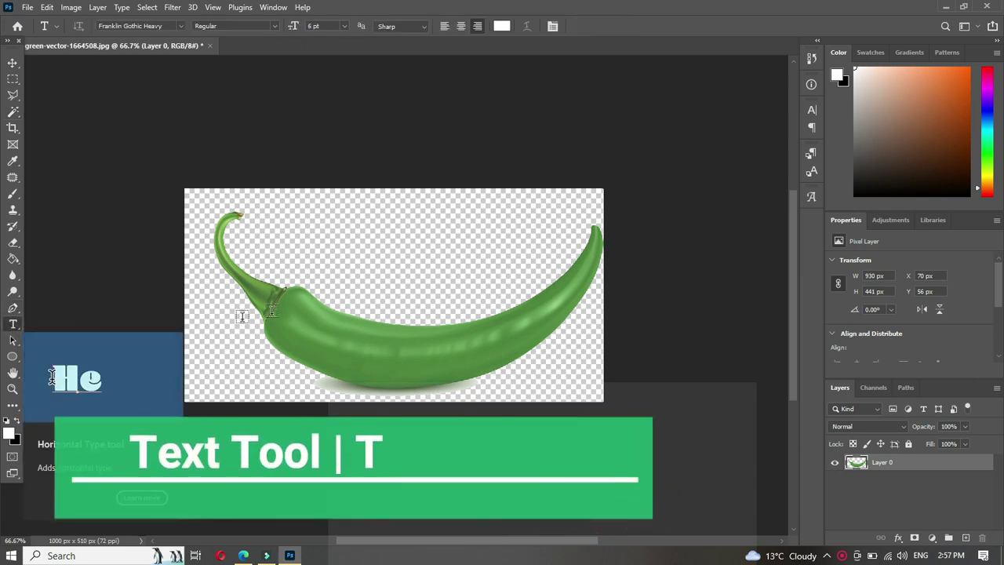
left_click(341, 282)
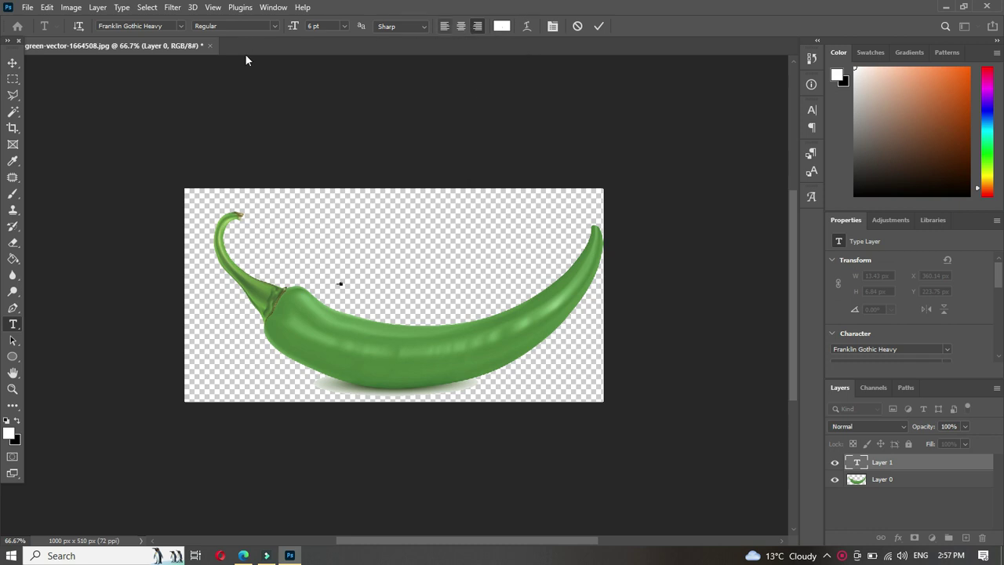
left_click(345, 25)
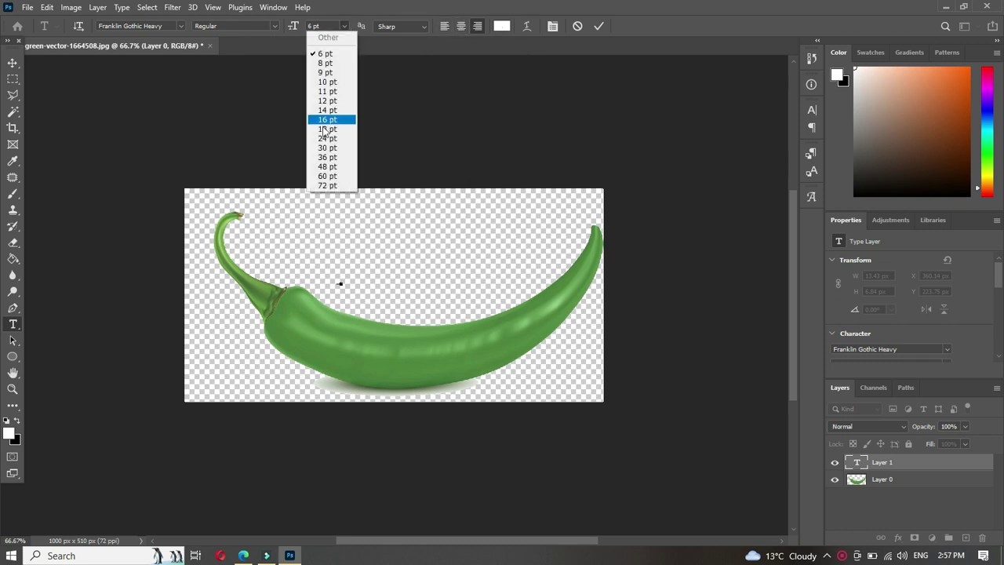
left_click(343, 157)
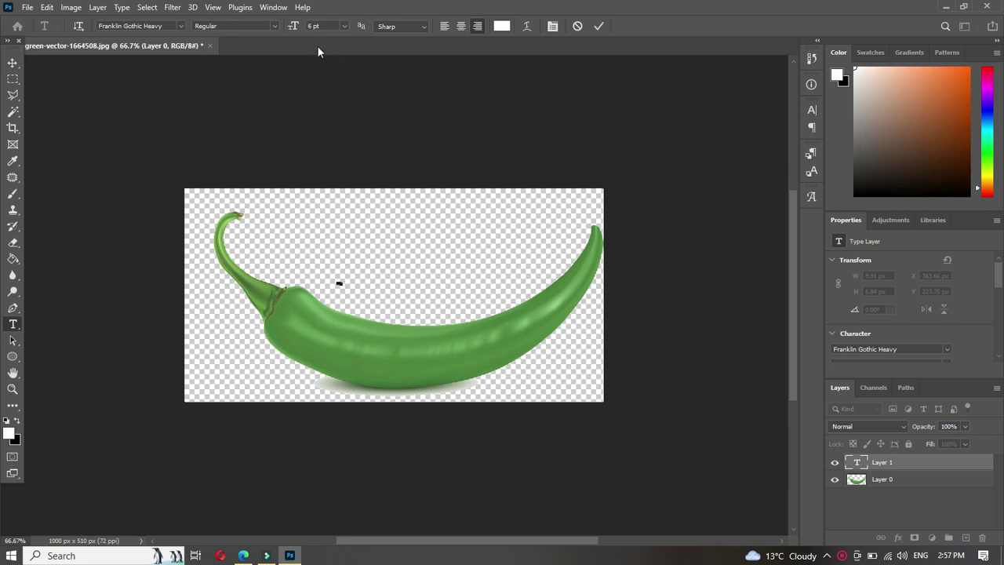
left_click(349, 24)
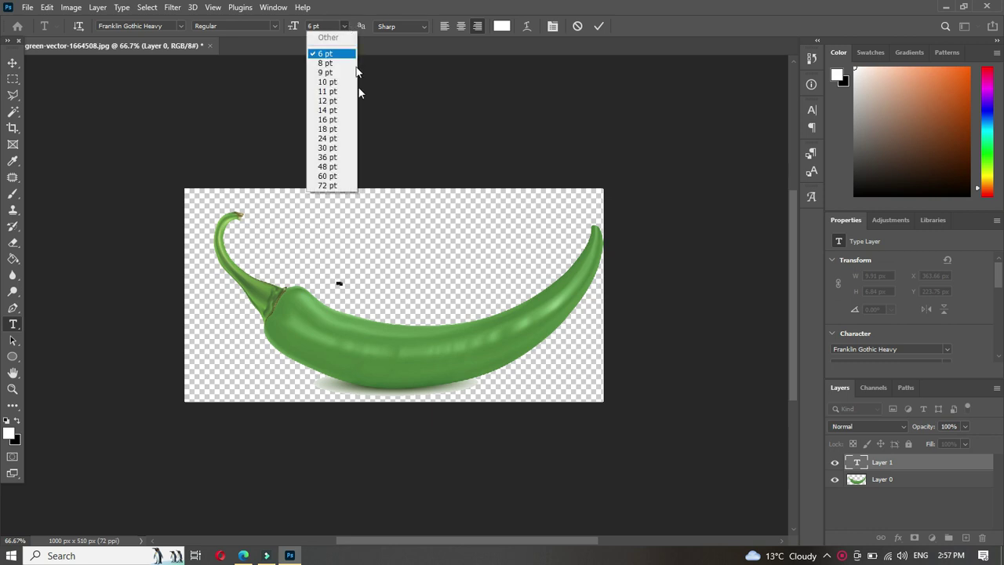
left_click(330, 176)
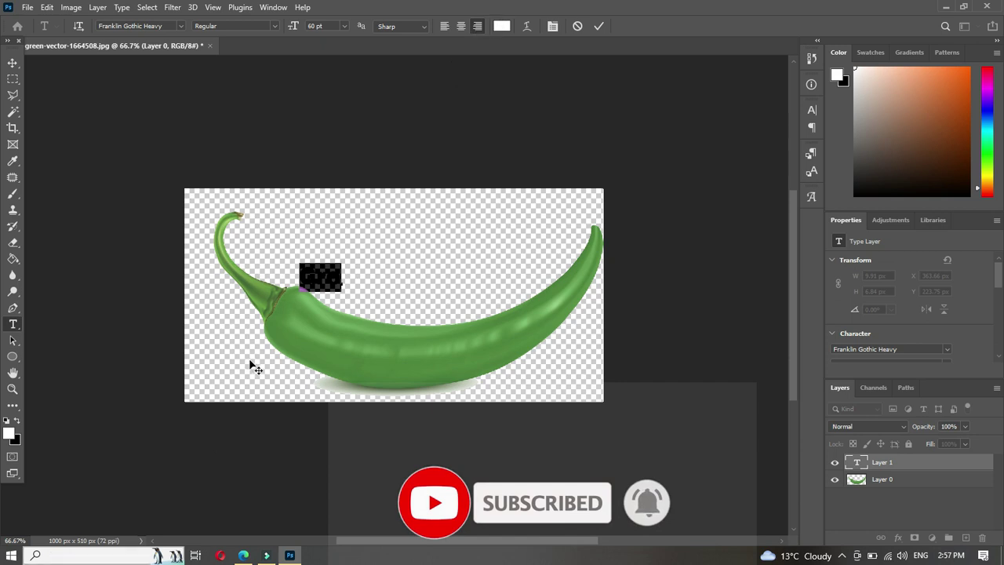
left_click(13, 64)
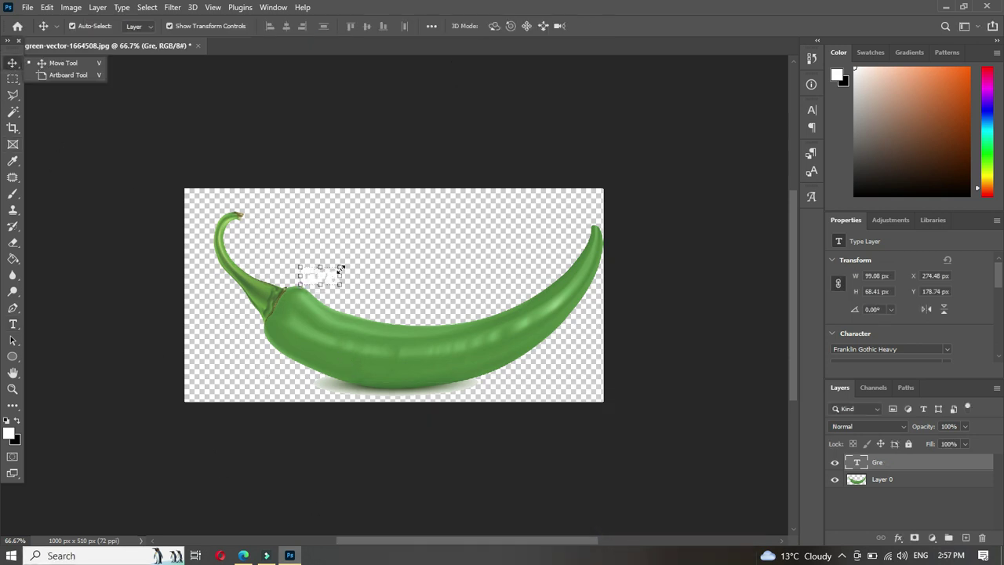
Scale the 'Gre' text to about 210% and move it onto the chili's body
left_click_drag(340, 268, 386, 231)
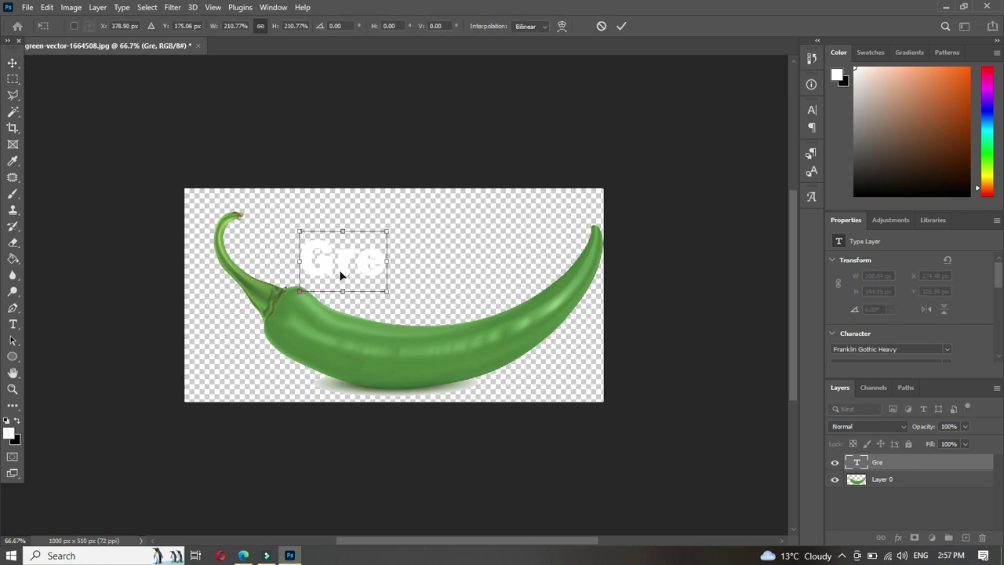
left_click_drag(339, 270, 340, 360)
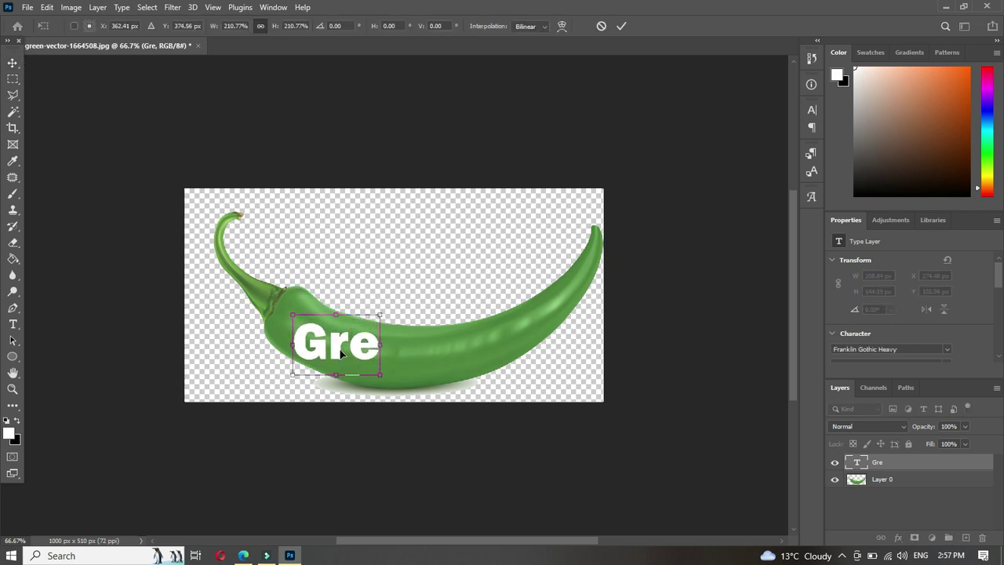
key("Return")
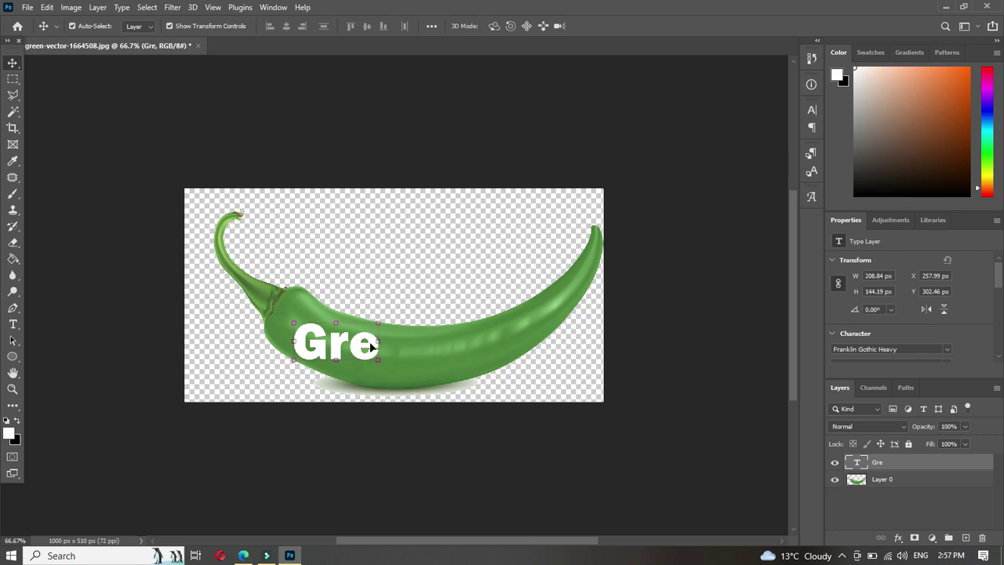
Extend the left-aligned text to read 'Green Chilli' and commit it
key("t")
left_click(384, 365)
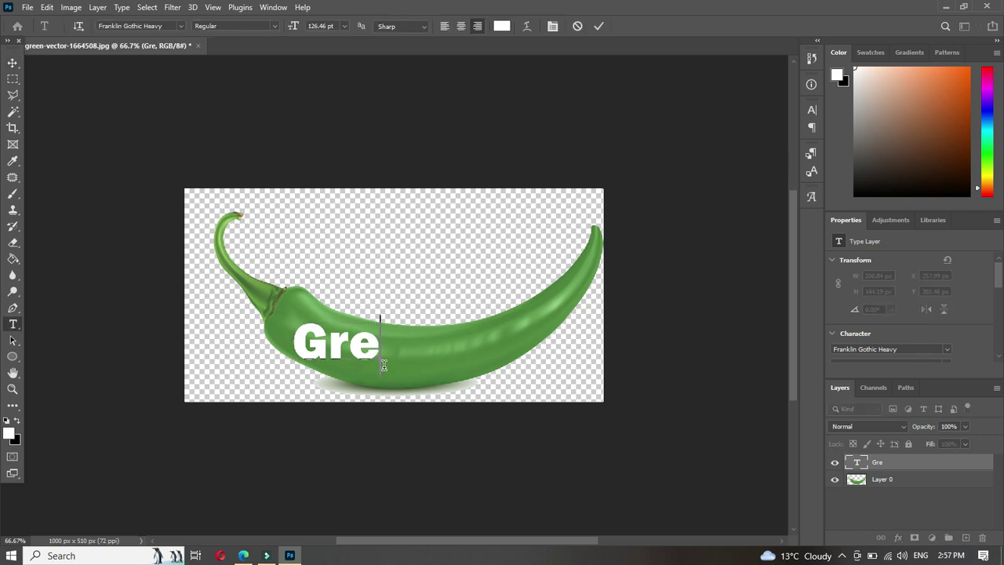
type("e")
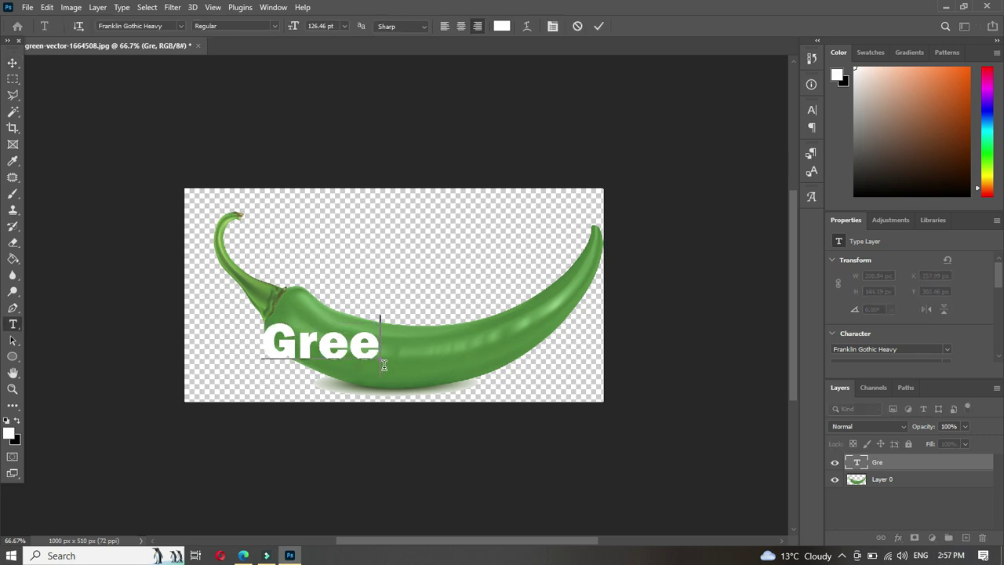
type("n")
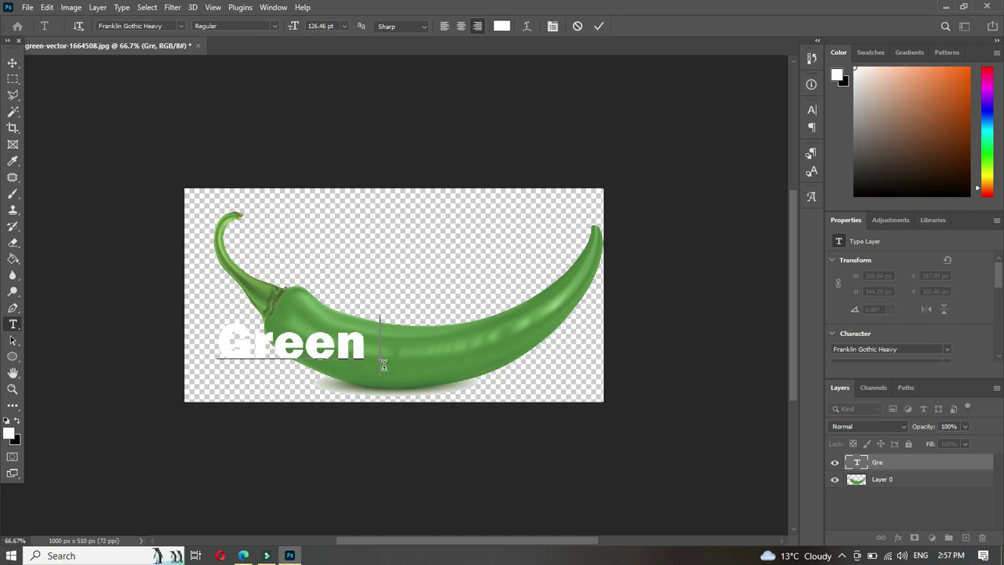
left_click(443, 25)
type("C")
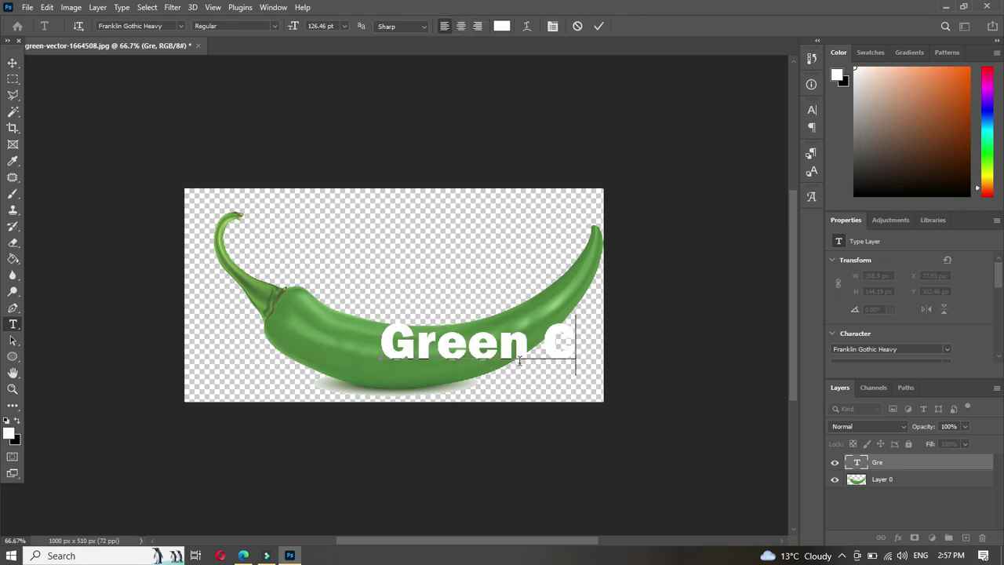
type("hilii")
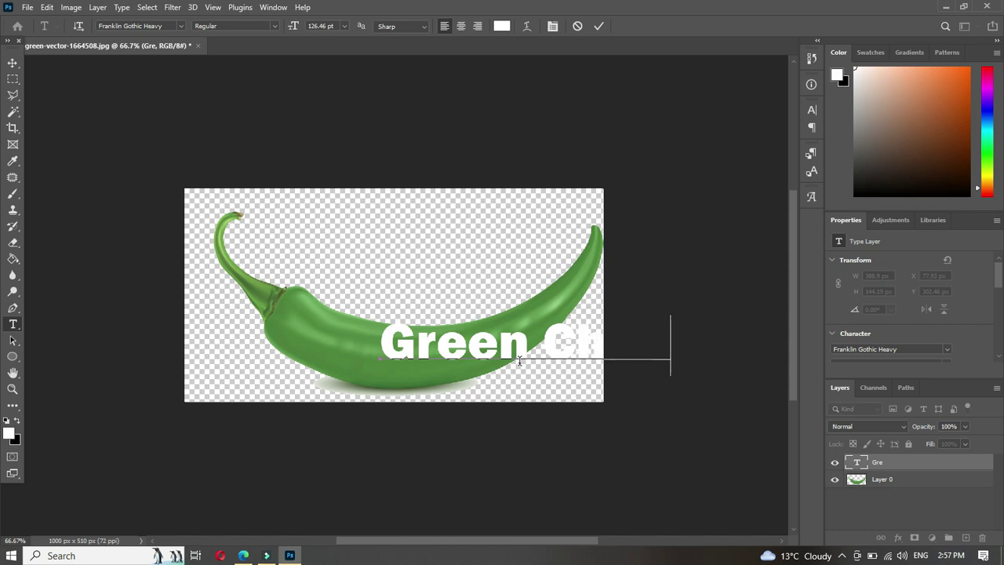
left_click(598, 27)
Shift 'Green Chilli' left and scale it to about 89% so it fits across the chili
key("v")
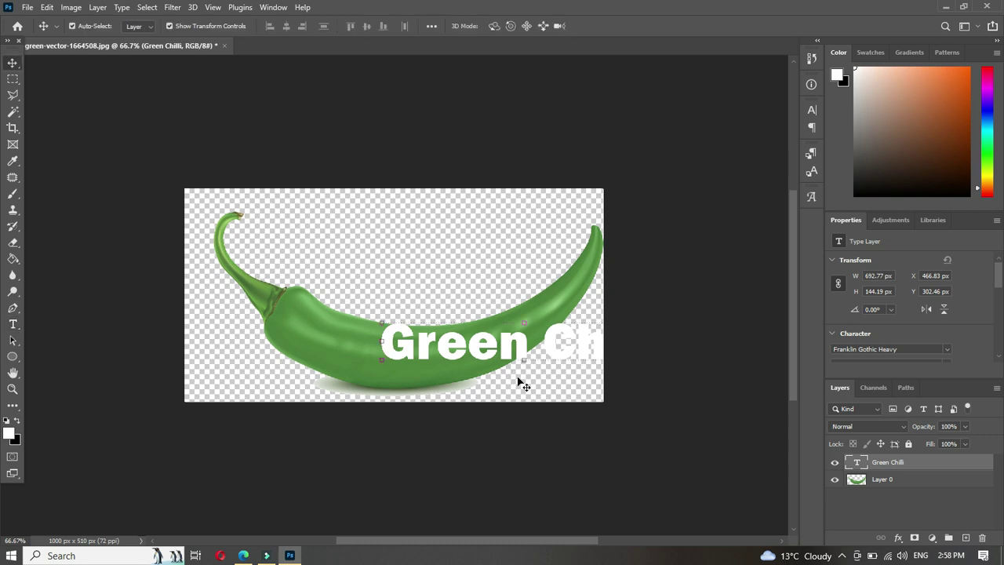
left_click_drag(521, 352, 422, 355)
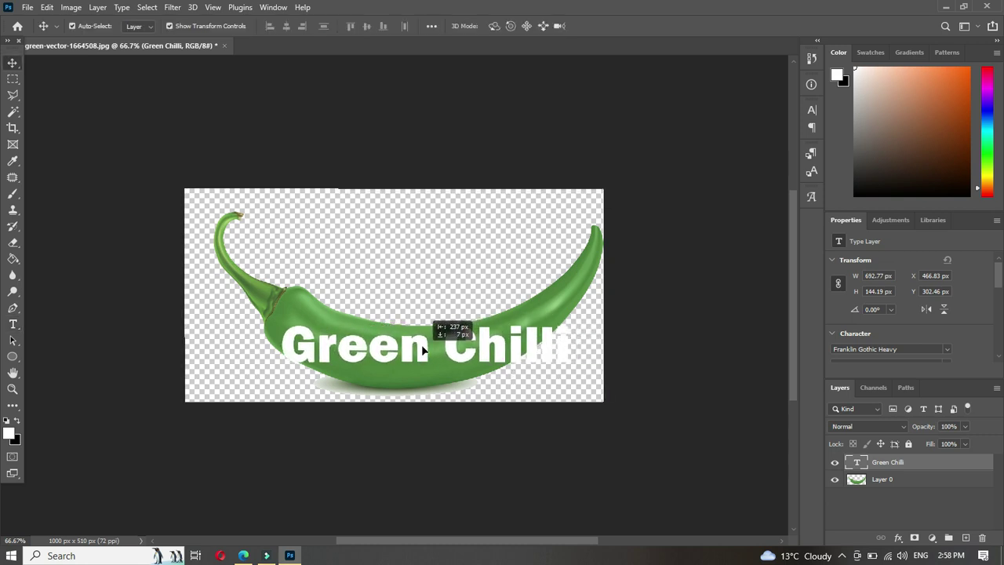
left_click_drag(422, 354, 422, 351)
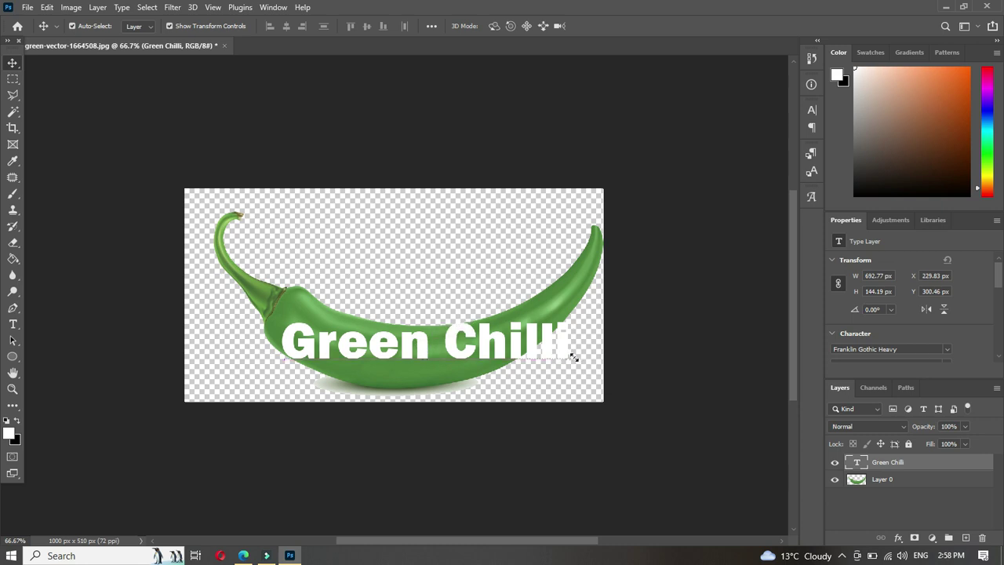
mouse_move(574, 357)
left_mouse_down()
mouse_move(564, 346)
mouse_move(517, 356)
left_mouse_up()
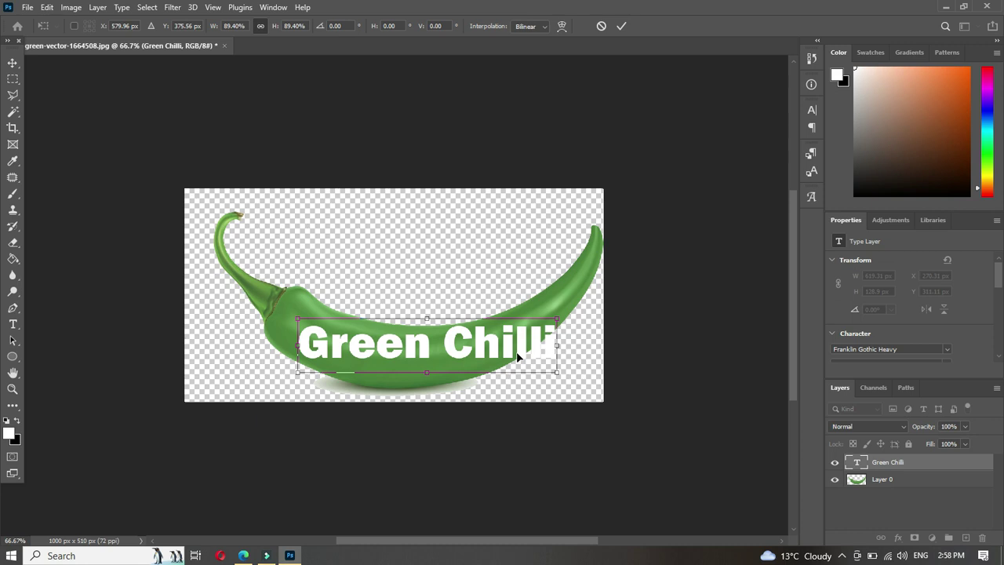
key("Return")
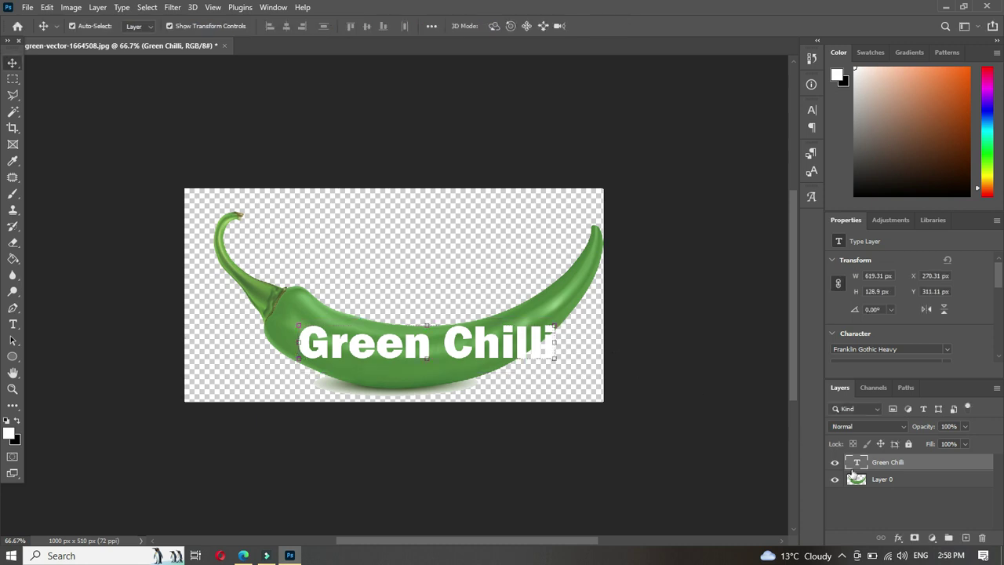
Convert the Green Chilli text layer to a shape and Ctrl-click its thumbnail to select the letters
right_click(894, 463)
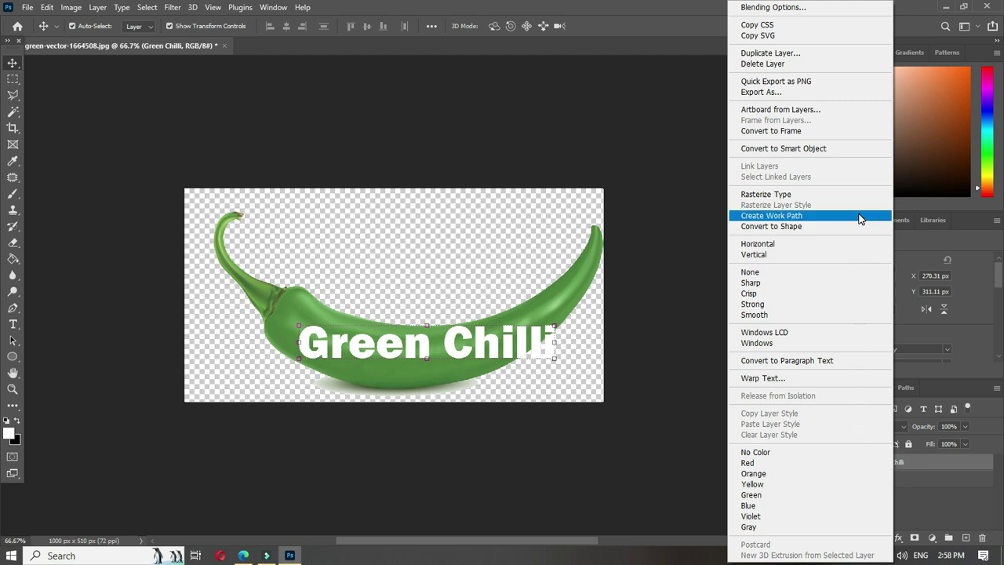
left_click(811, 229)
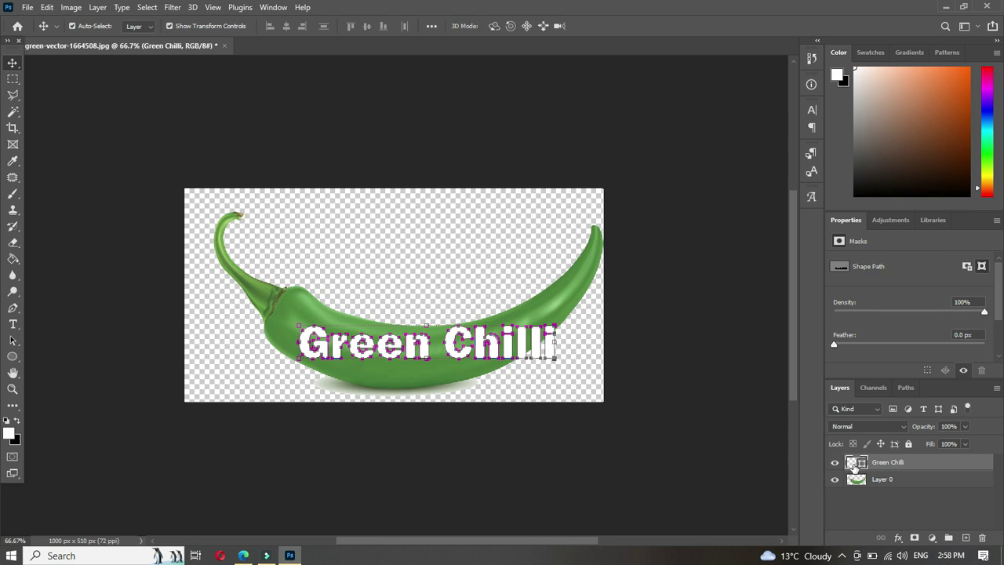
key("ctrl")
left_click(854, 463, "ctrl")
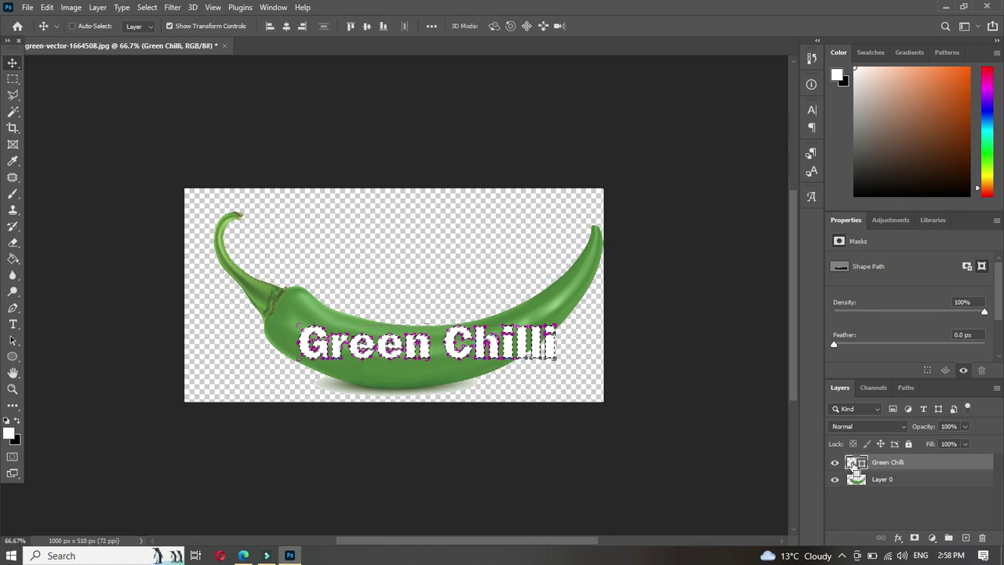
Keep the Green Chilli shape fill at white #ffffff and deselect the lettering
double_click(855, 463)
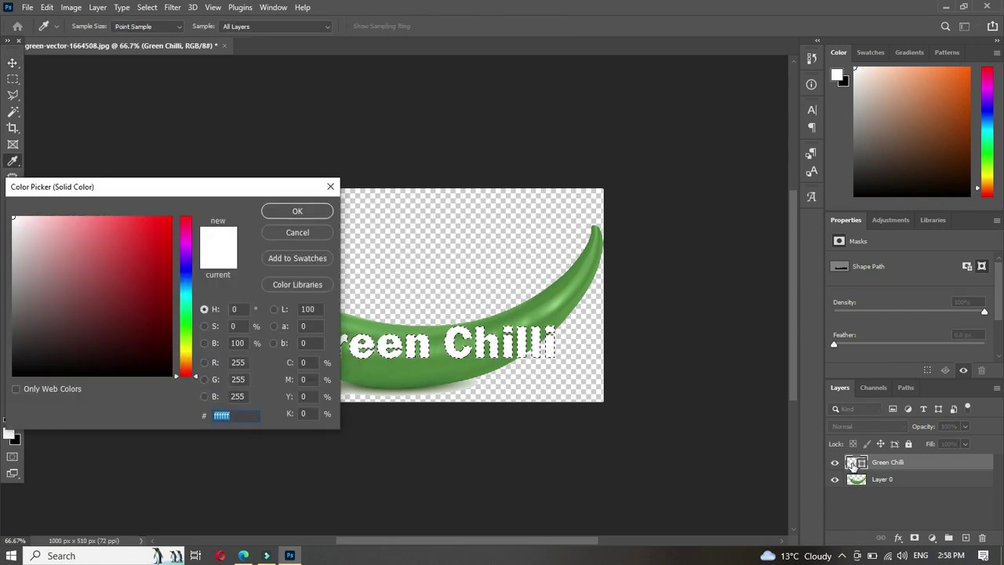
key("Return")
key("ctrl")
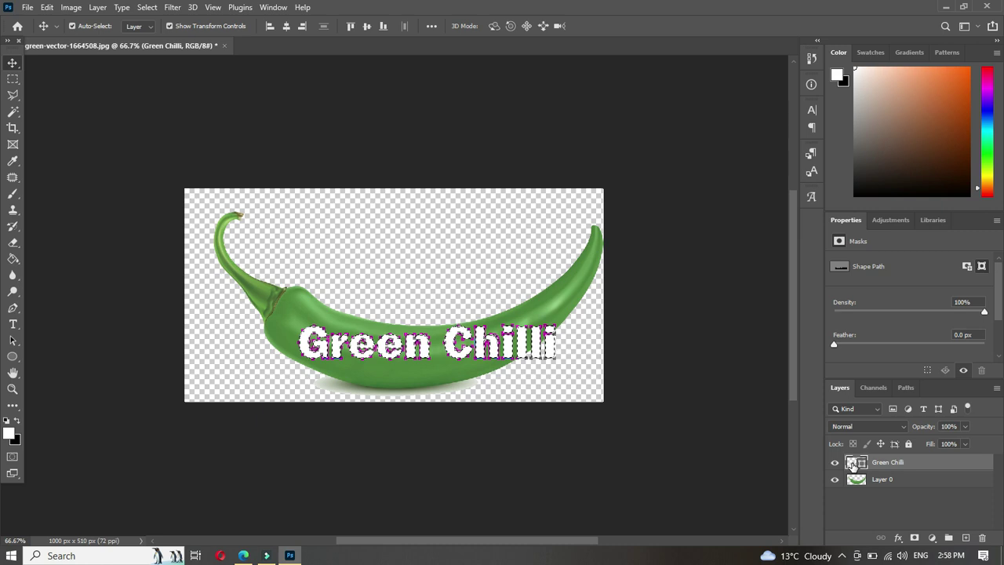
left_click(758, 488)
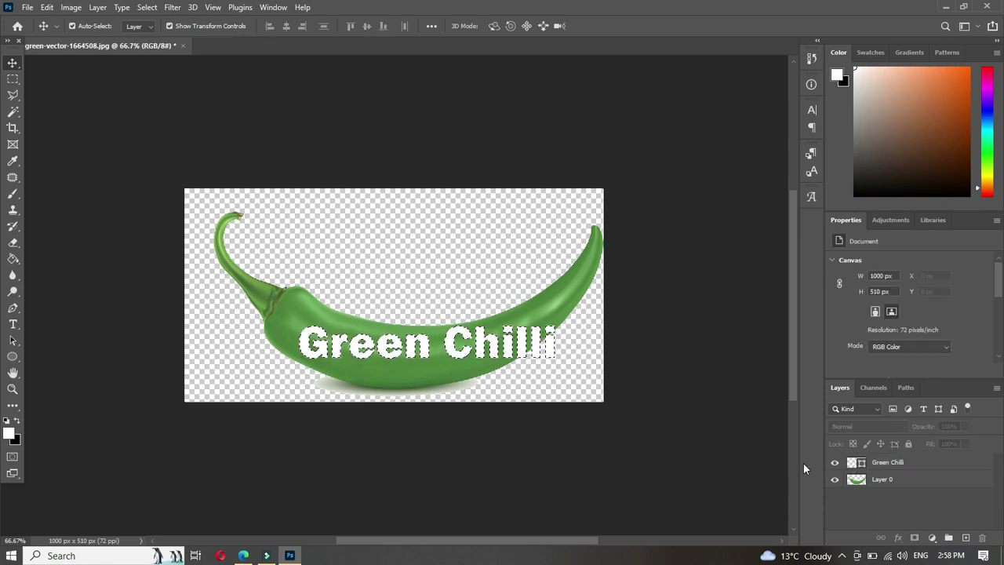
left_click(850, 465)
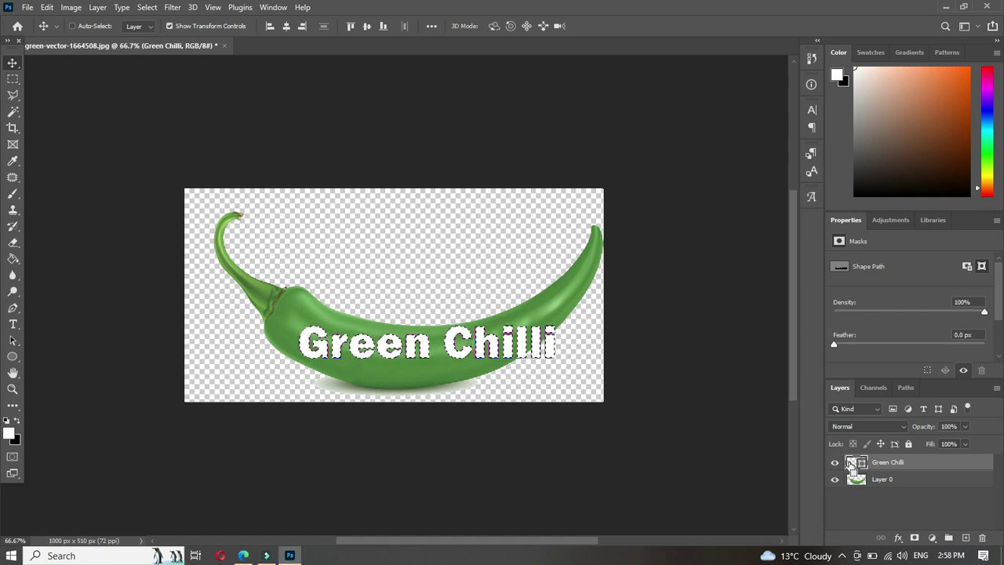
double_click(851, 465)
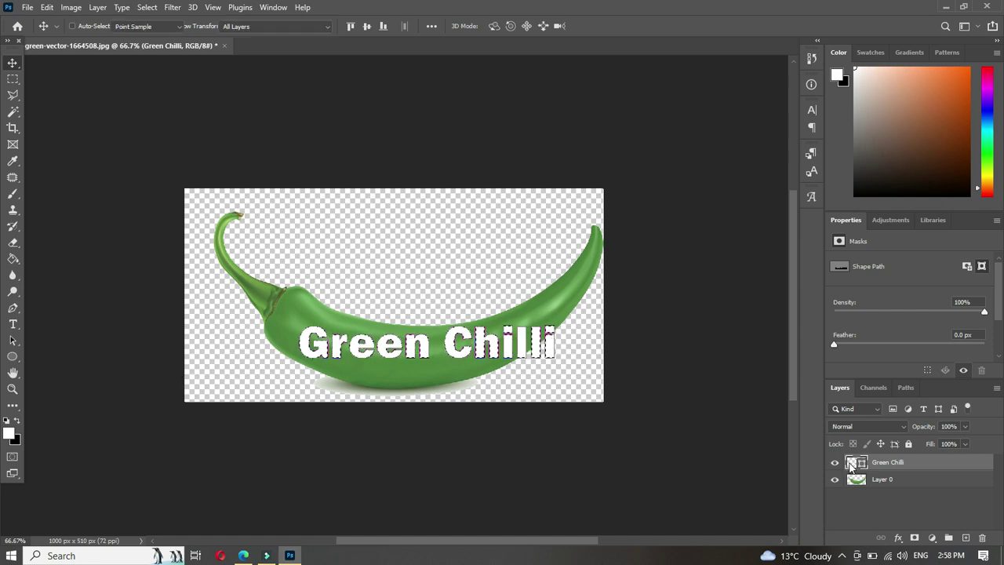
key("Return")
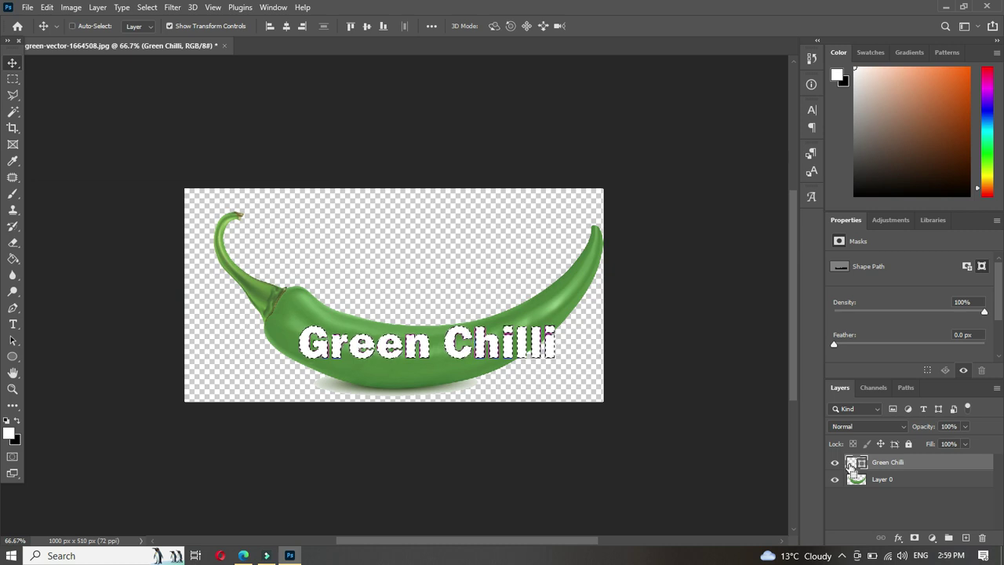
key("ctrl")
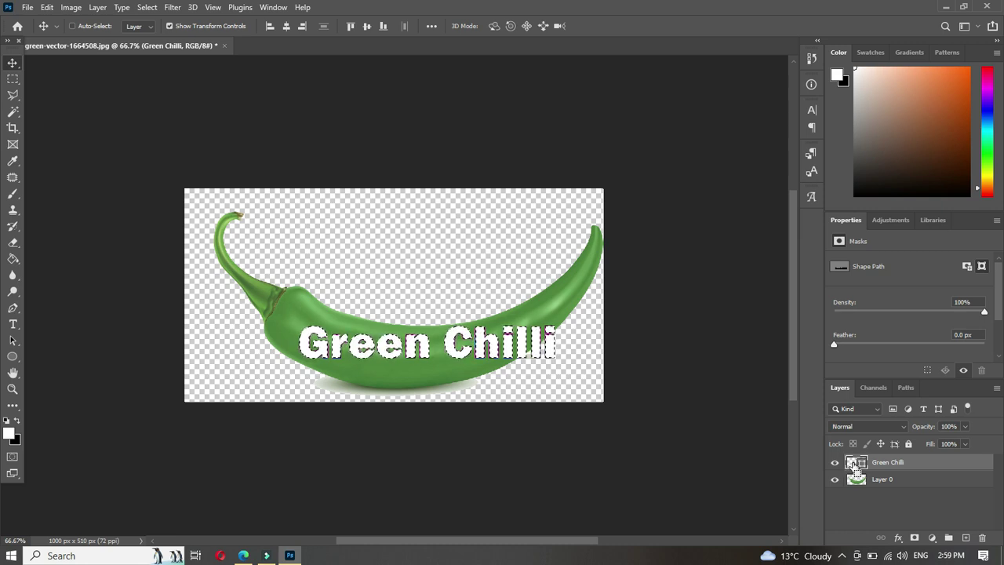
double_click(854, 464)
key("Return")
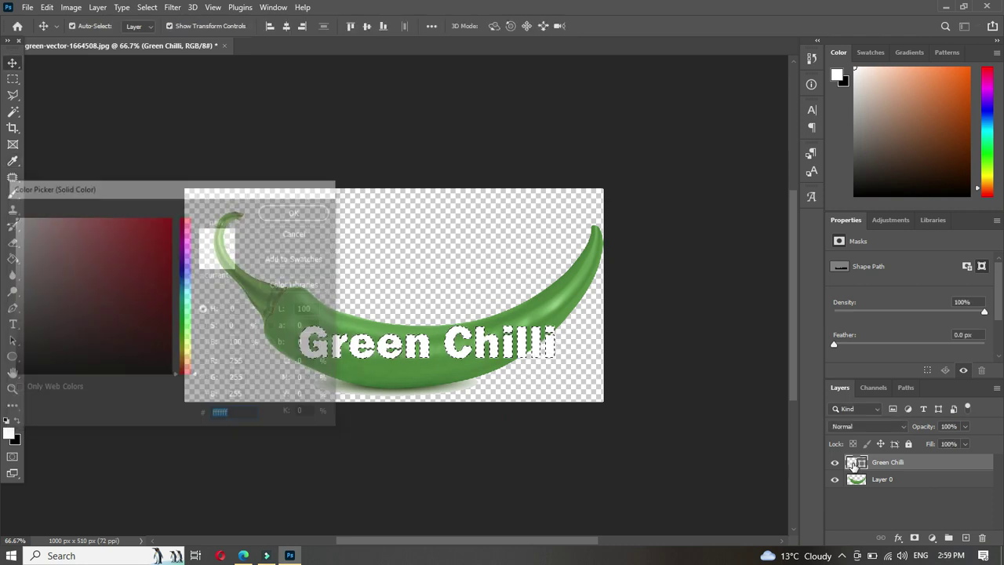
left_click(592, 379)
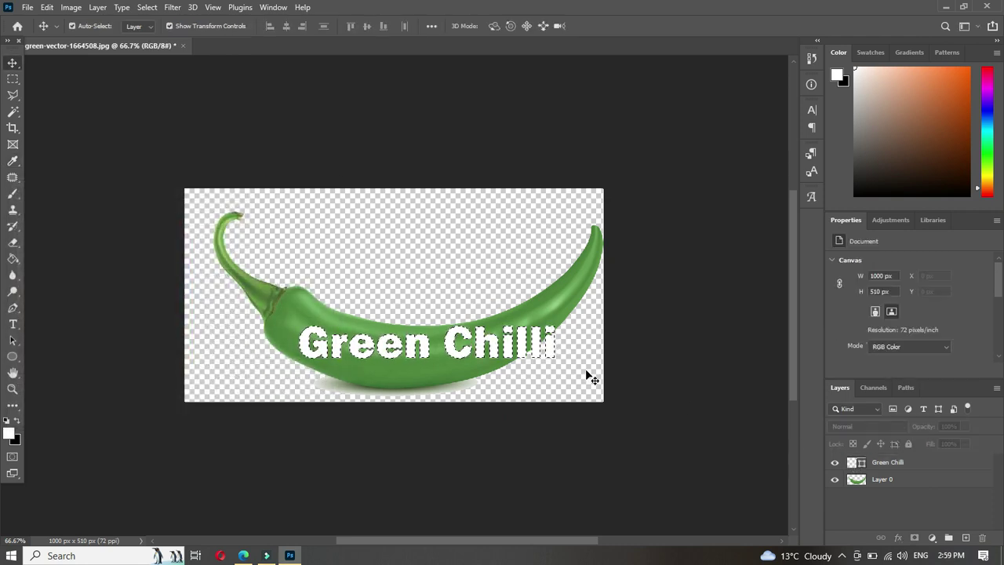
Start a free-form Warp transform on the Green Chilli lettering
left_click(551, 332)
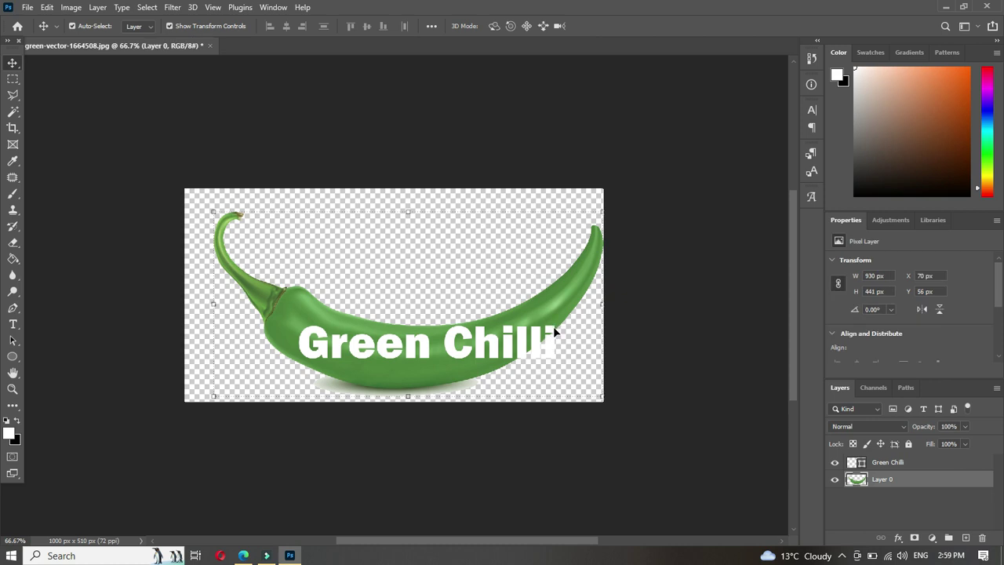
mouse_move(554, 326)
left_mouse_down()
mouse_move(517, 316)
mouse_move(558, 326)
left_mouse_up()
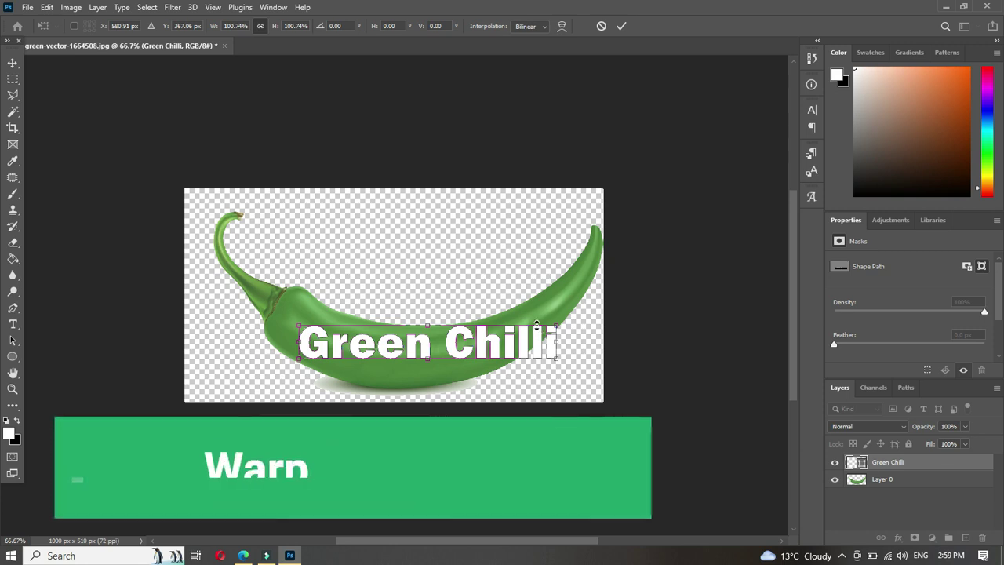
right_click(543, 332)
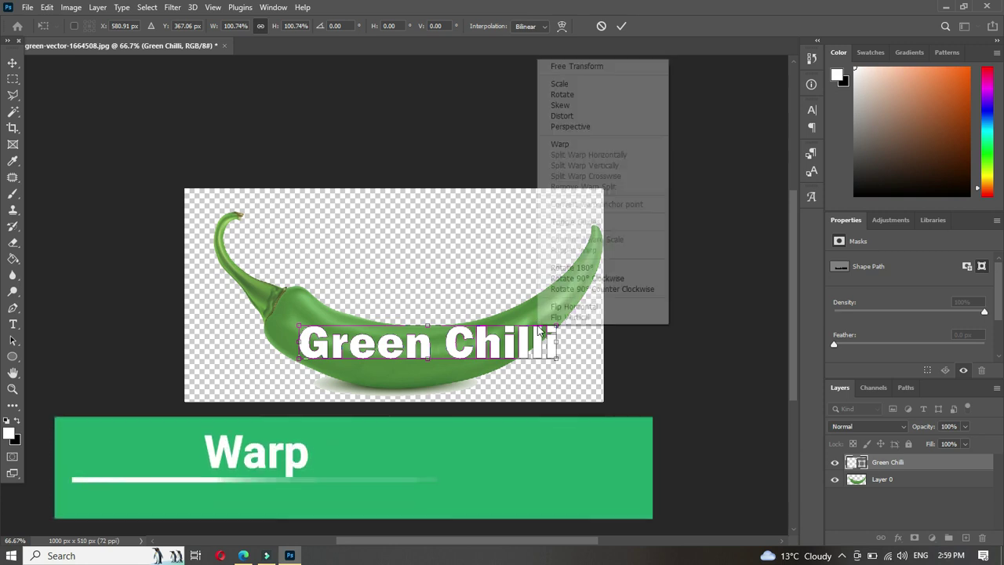
left_click(607, 145)
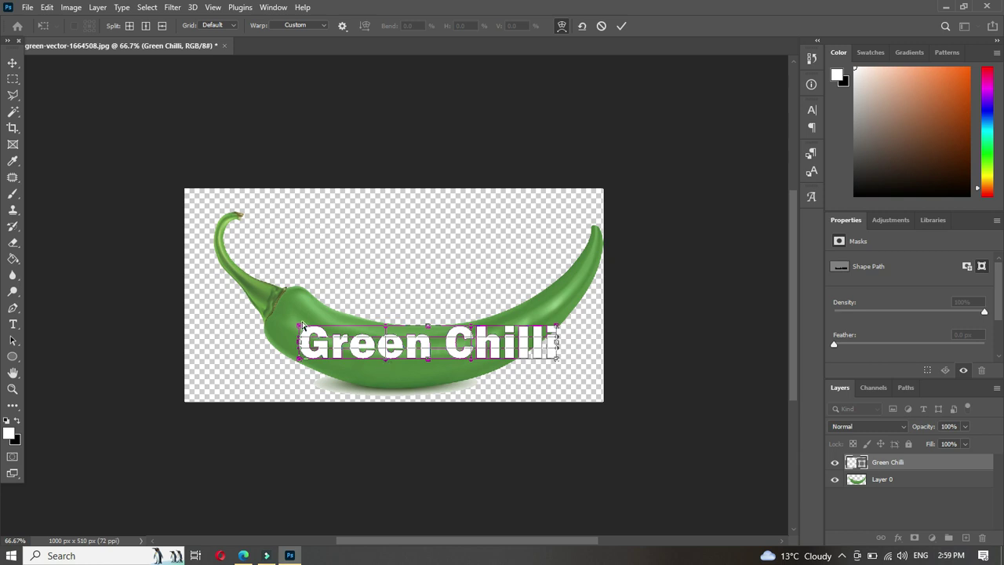
Drag the warp corner and mesh handles so the lettering bends along the chili's curve
left_click_drag(298, 327, 300, 297)
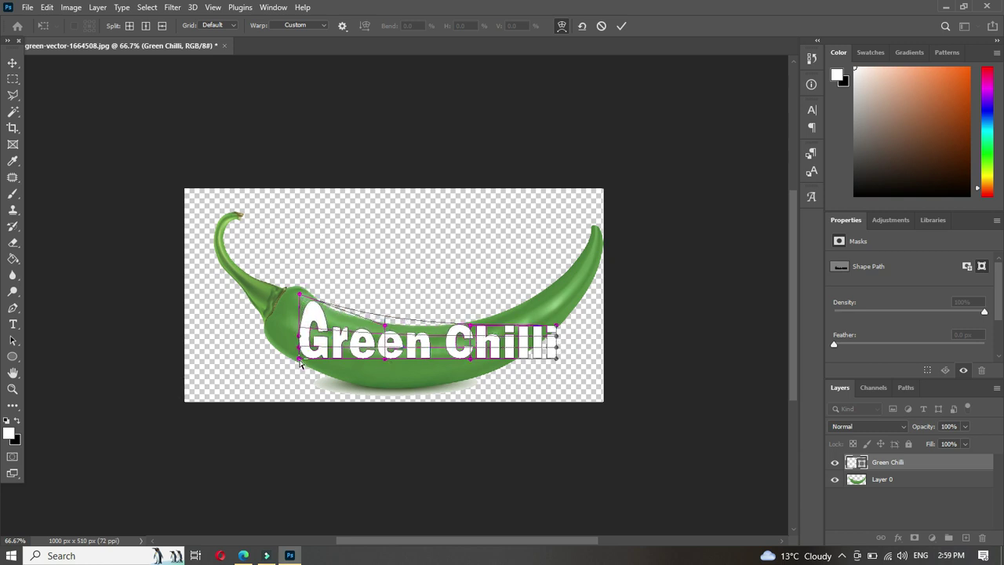
left_click_drag(298, 359, 306, 367)
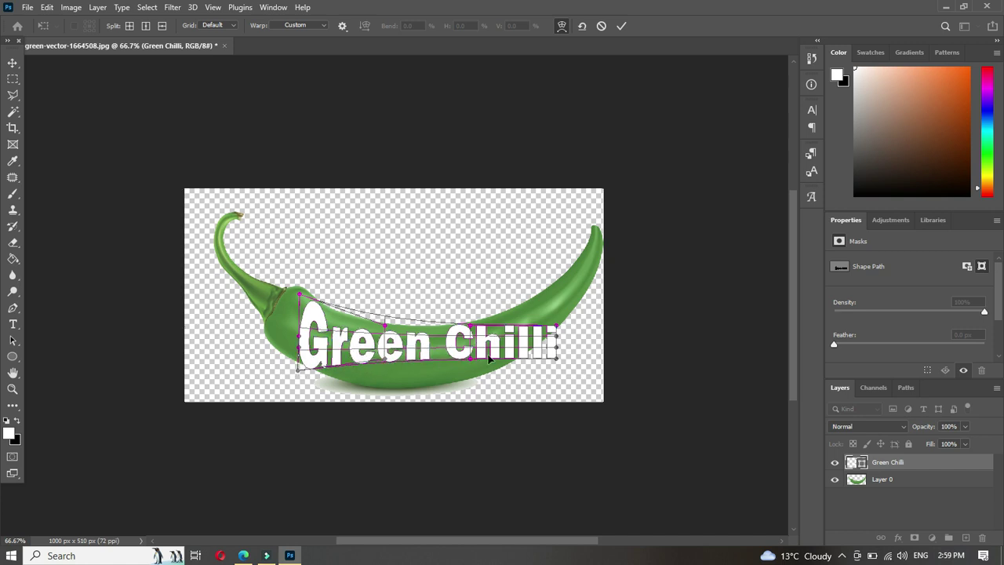
left_click_drag(556, 330, 543, 291)
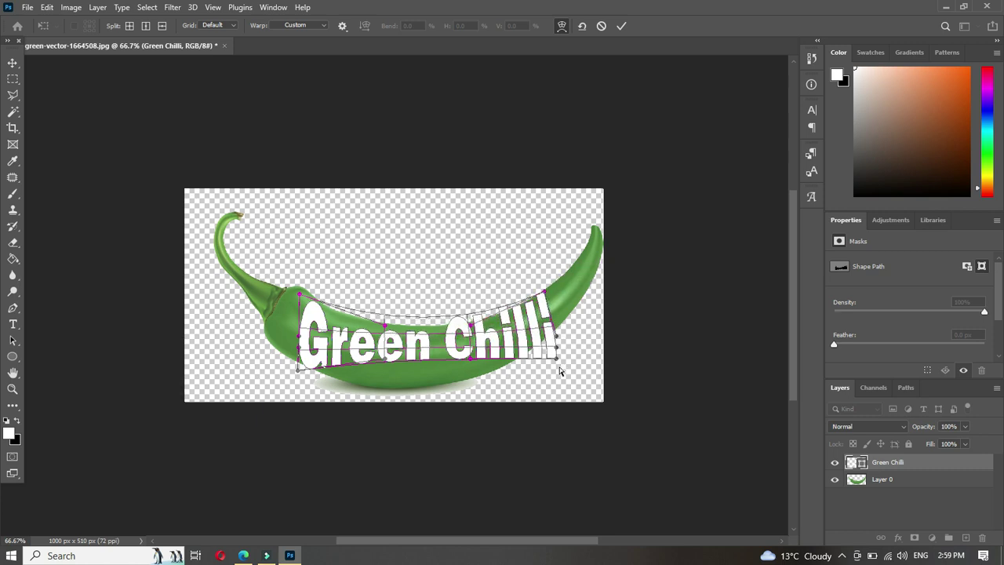
left_click_drag(556, 359, 554, 339)
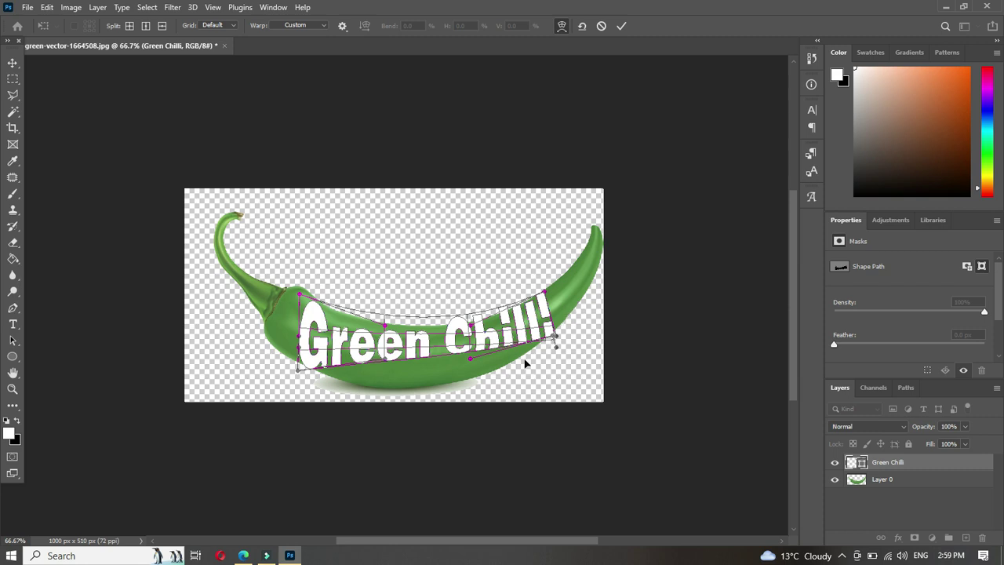
left_click_drag(473, 361, 480, 401)
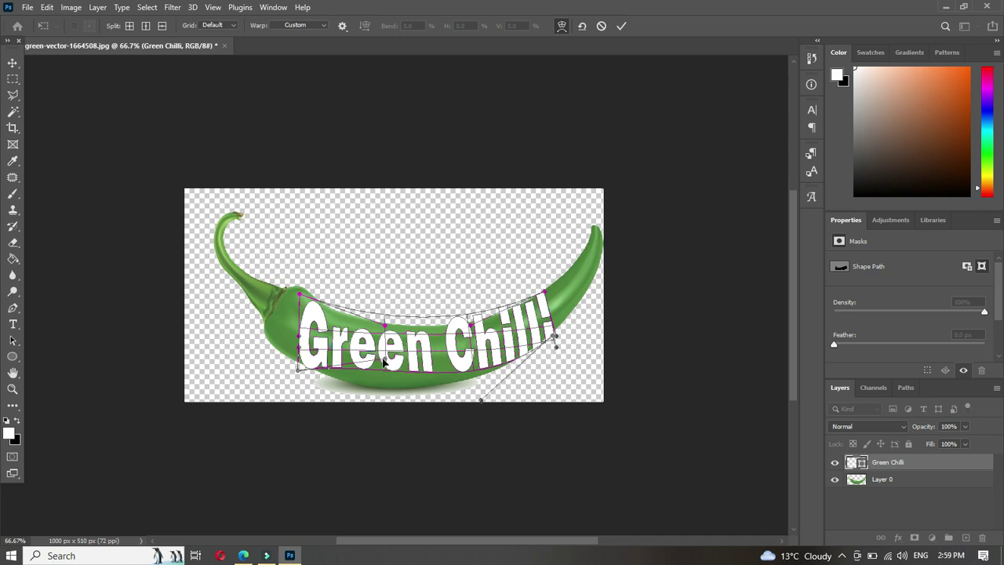
left_click_drag(383, 361, 391, 398)
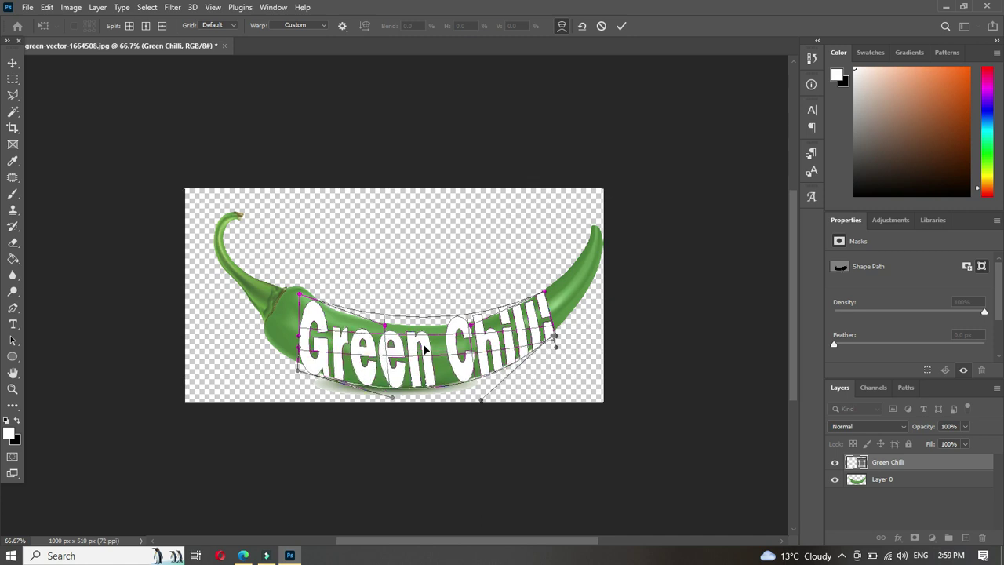
left_click_drag(385, 328, 377, 345)
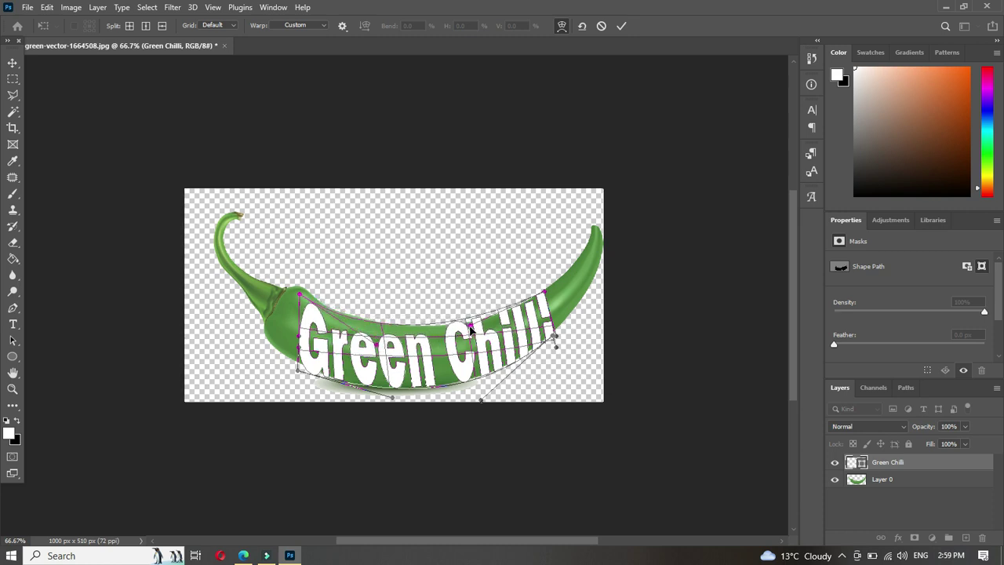
mouse_move(468, 328)
left_mouse_down()
mouse_move(492, 335)
mouse_move(479, 335)
left_mouse_up()
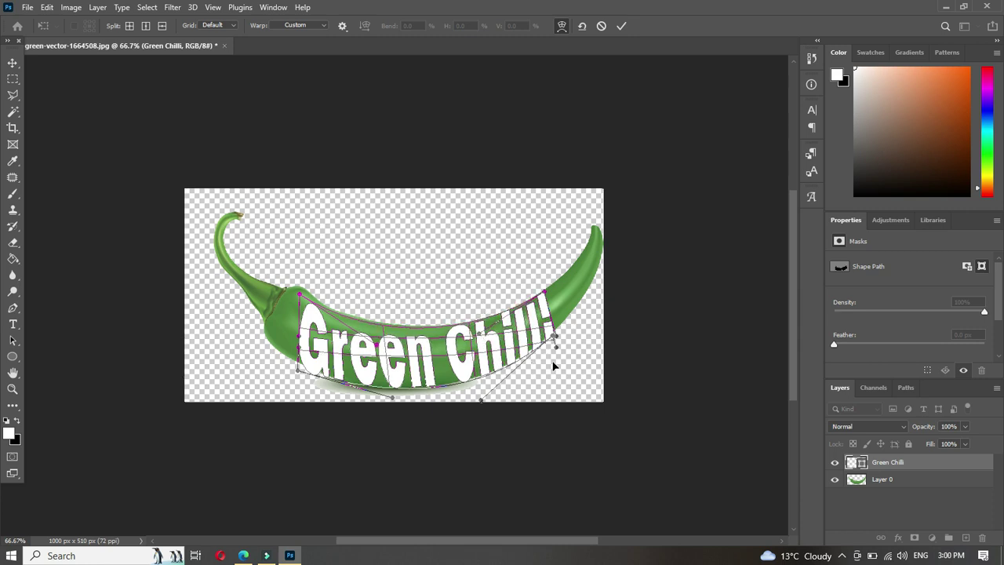
Commit the warp, load the lettering outline as a selection, and hide the white shape layer
left_click(886, 461, "ctrl")
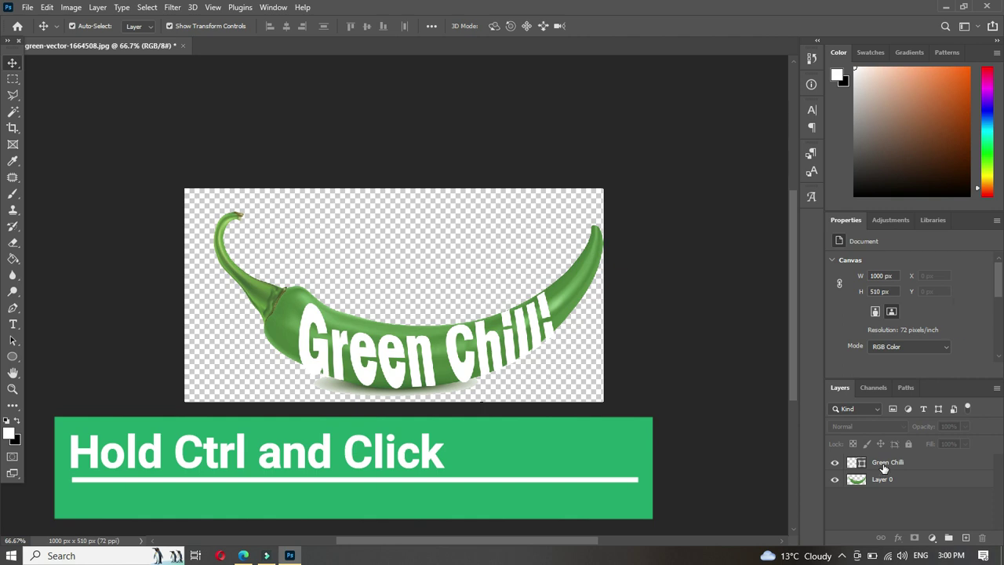
double_click(885, 464)
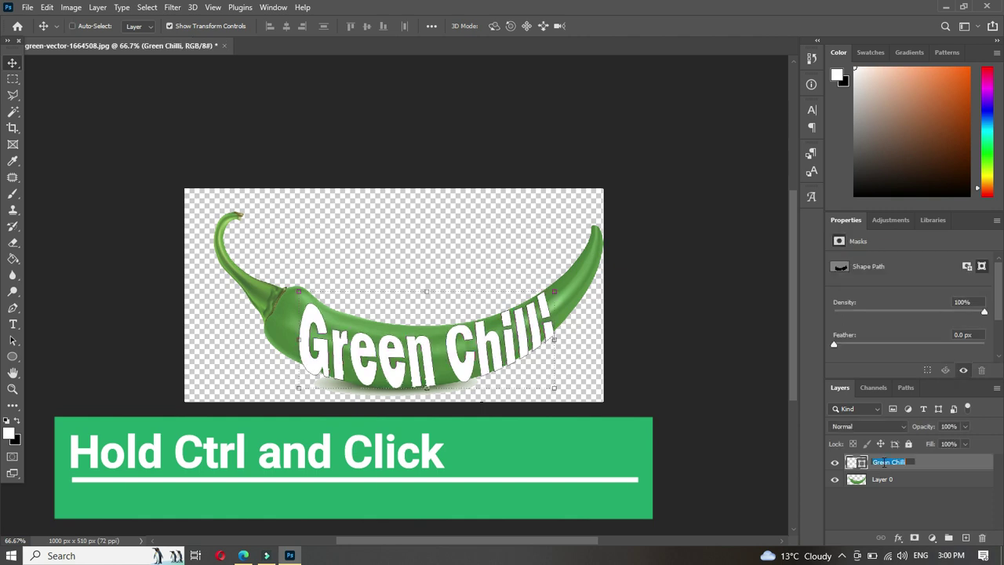
left_click(854, 463, "ctrl")
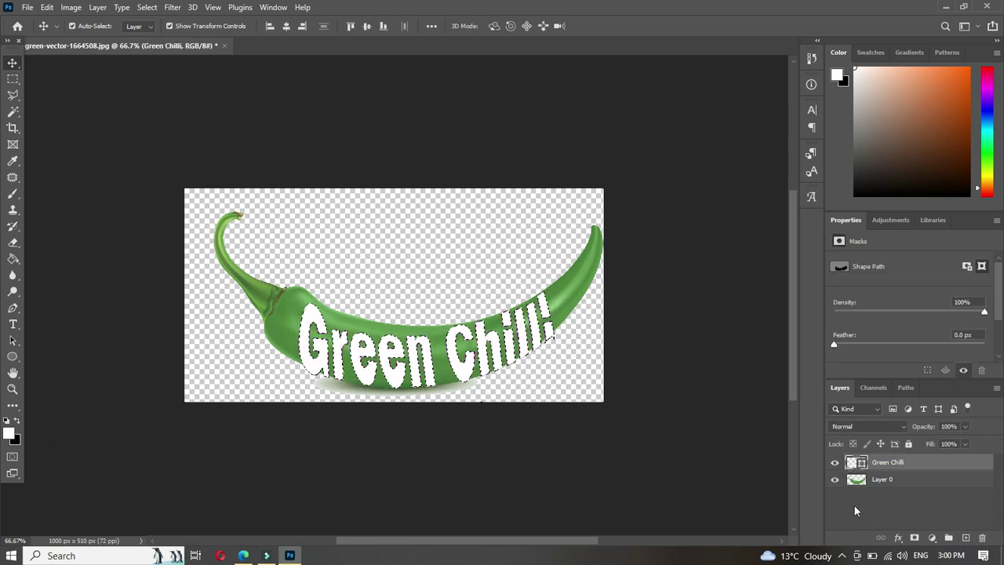
left_click(835, 463)
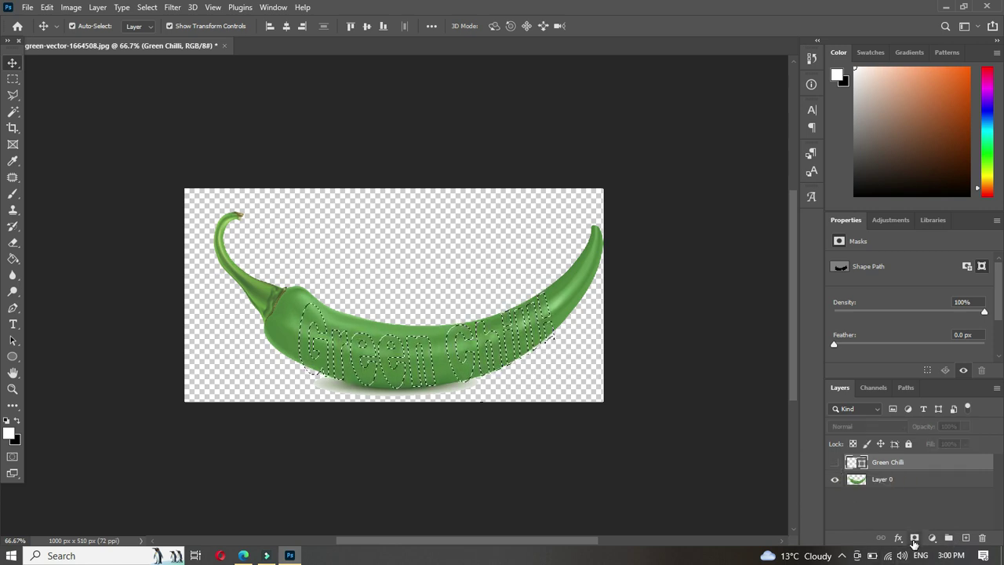
Add the layer mask to the chili image layer instead of the lettering layer
left_click(912, 540)
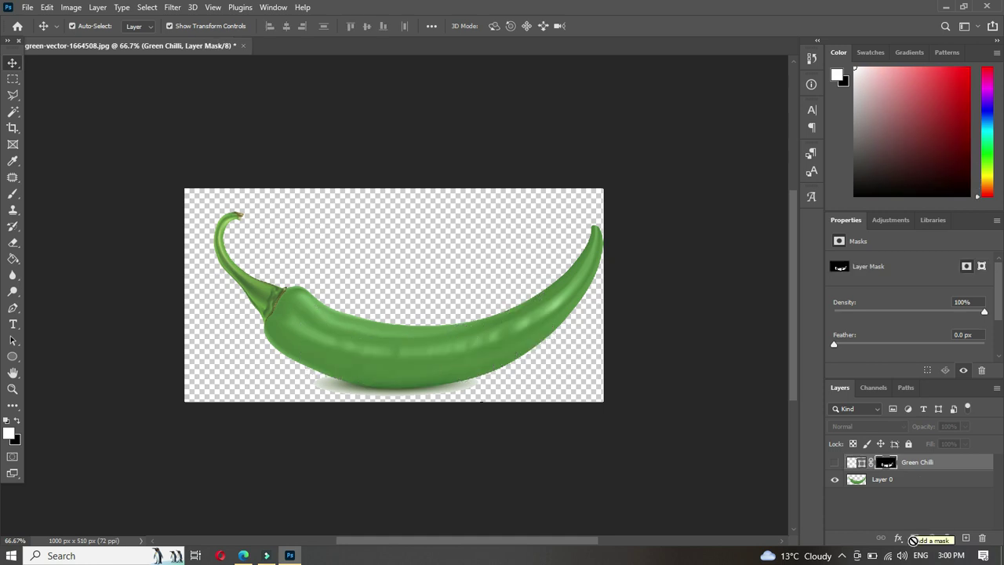
key("ctrl+z")
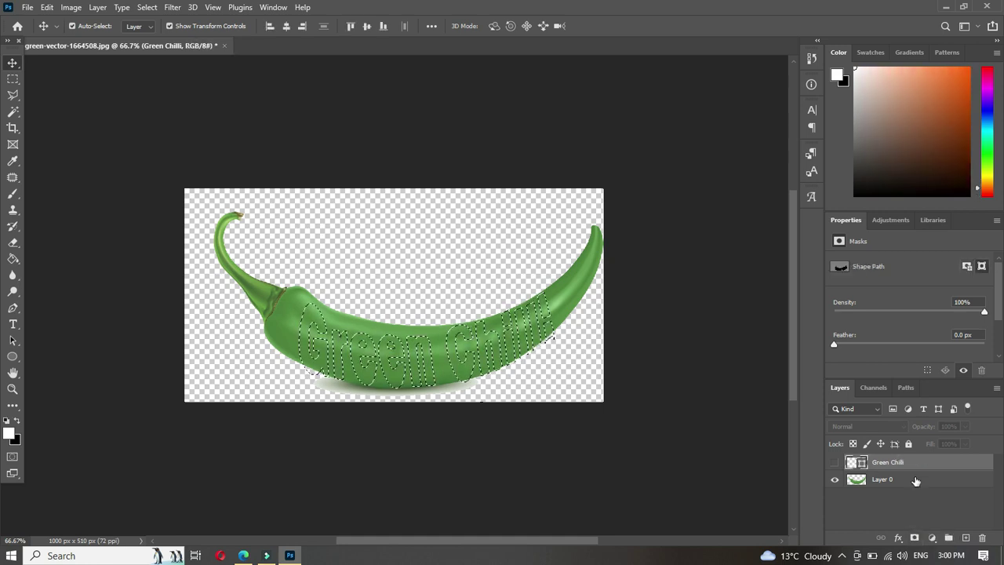
left_click(914, 479)
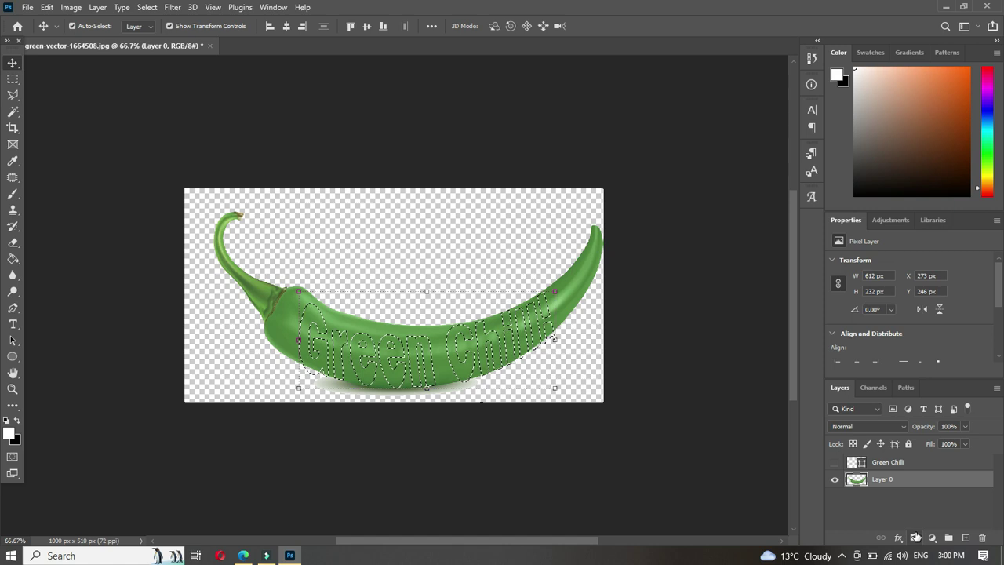
left_click(914, 538)
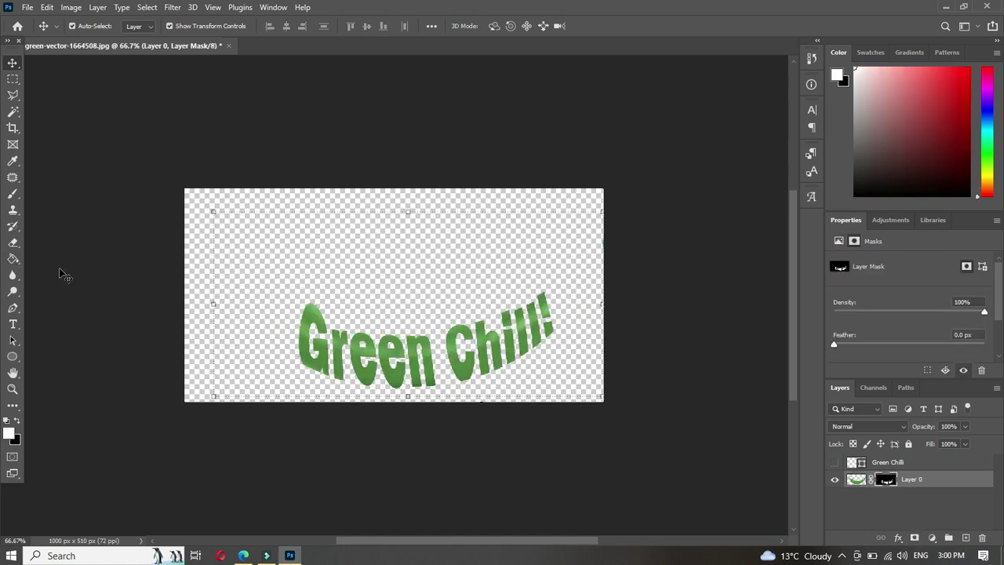
Paint white with a 200 px brush on Layer 0's mask over the stem and tip
left_click(16, 200)
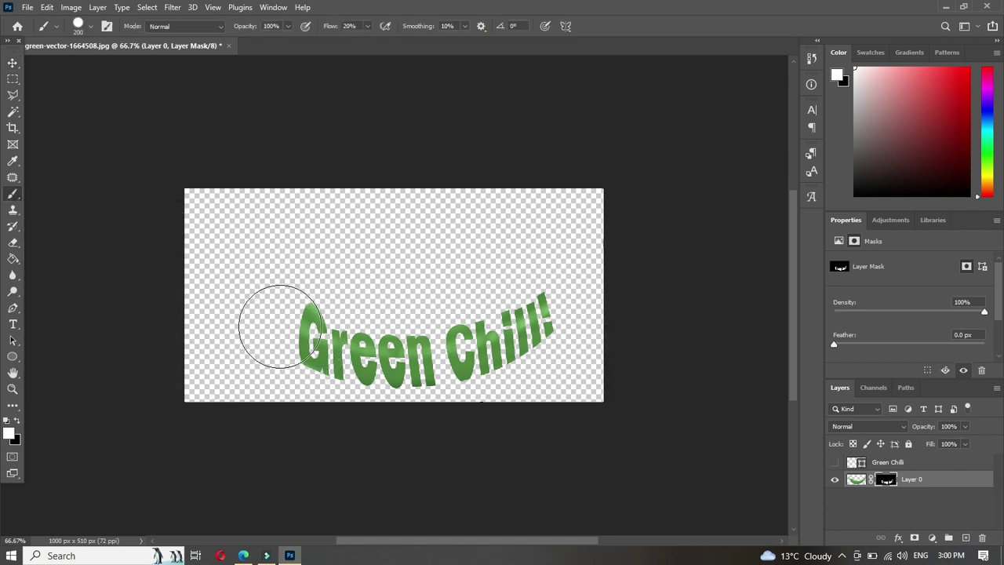
mouse_move(279, 327)
left_mouse_down()
mouse_move(221, 246)
mouse_move(220, 213)
mouse_move(255, 318)
mouse_move(279, 308)
mouse_move(259, 345)
left_mouse_up()
key("ctrl+z")
left_click(90, 26)
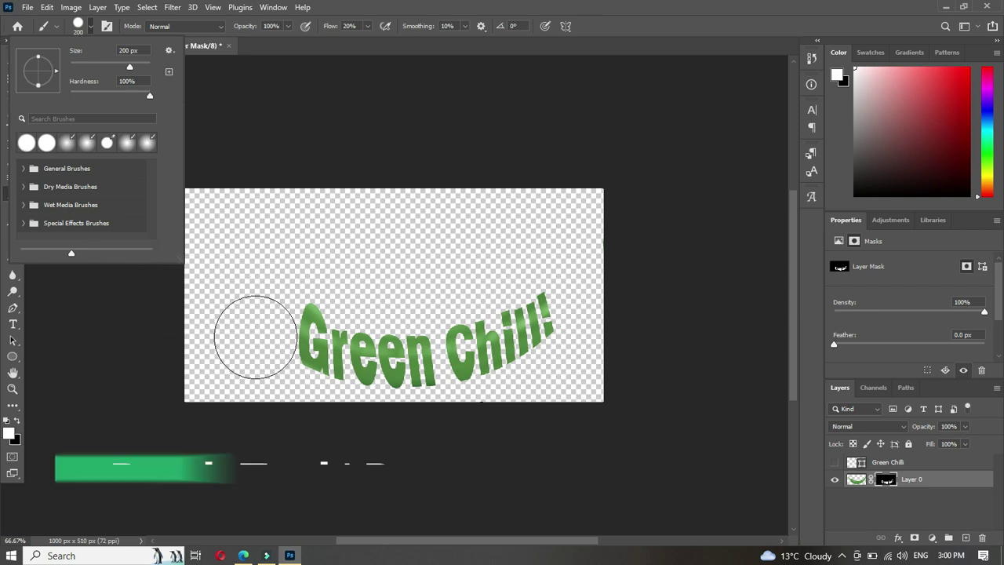
mouse_move(264, 357)
left_mouse_down()
mouse_move(266, 329)
mouse_move(230, 214)
mouse_move(249, 349)
mouse_move(230, 197)
mouse_move(253, 323)
mouse_move(287, 307)
mouse_move(259, 354)
mouse_move(284, 275)
mouse_move(258, 402)
mouse_move(258, 347)
mouse_move(263, 335)
mouse_move(266, 380)
mouse_move(283, 278)
left_mouse_up()
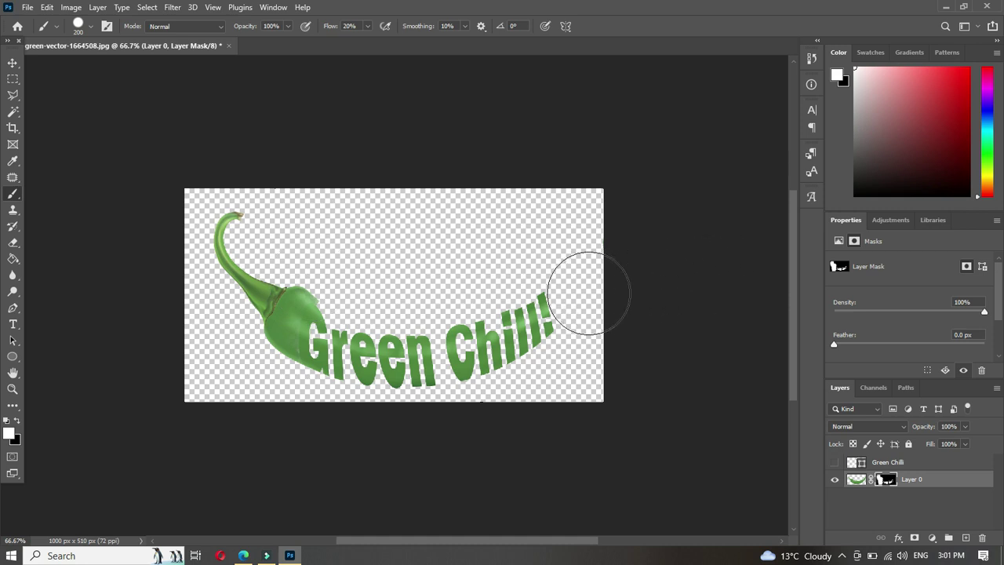
mouse_move(587, 287)
left_mouse_down()
mouse_move(578, 293)
mouse_move(612, 220)
mouse_move(592, 302)
mouse_move(581, 287)
mouse_move(588, 300)
mouse_move(576, 296)
mouse_move(604, 352)
mouse_move(592, 333)
left_mouse_up()
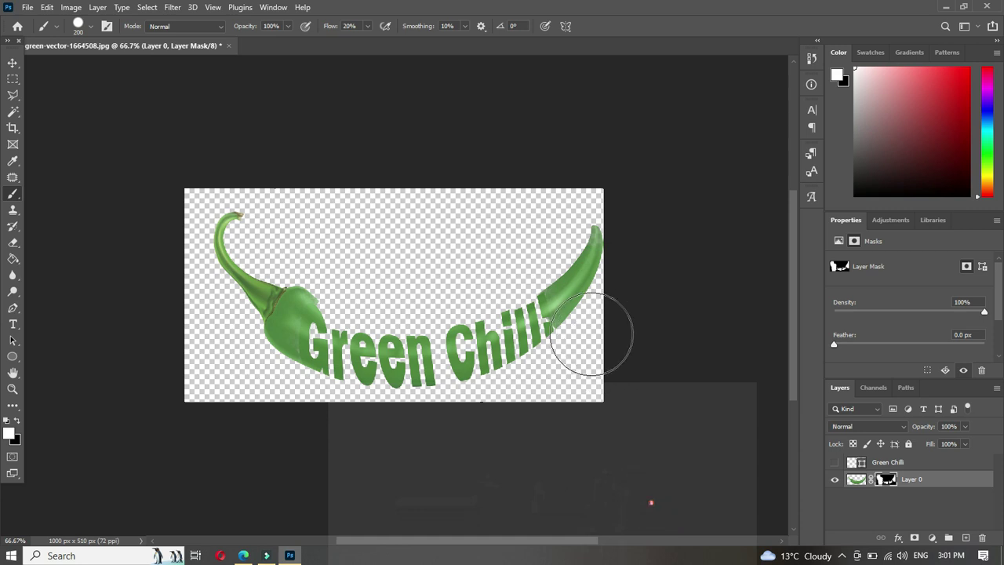